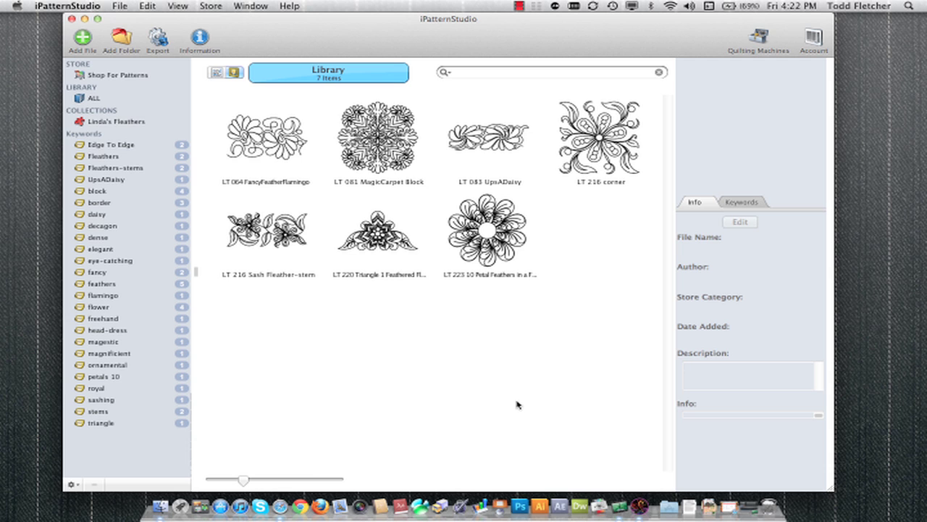
# Switch the library to list view and back to thumbnails, then enlarge the thumbnails.
pyautogui.click(216, 72)
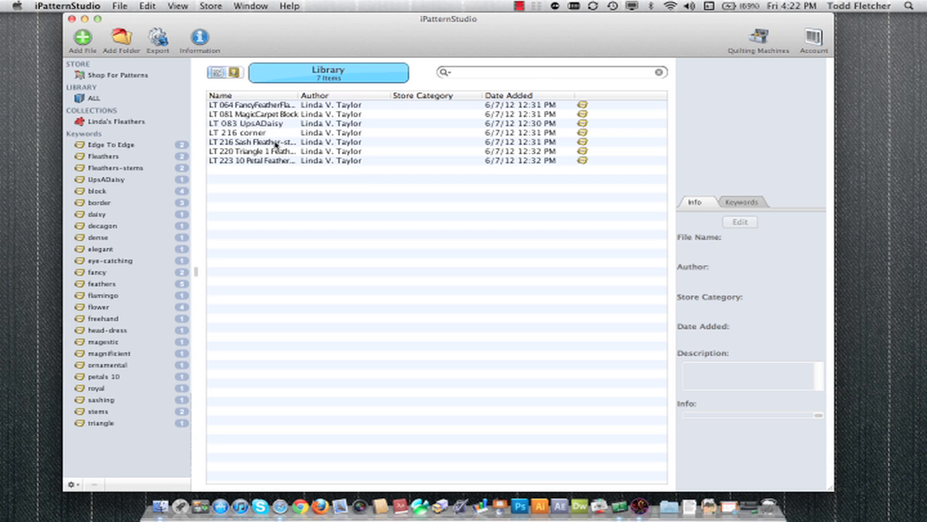
pyautogui.click(234, 73)
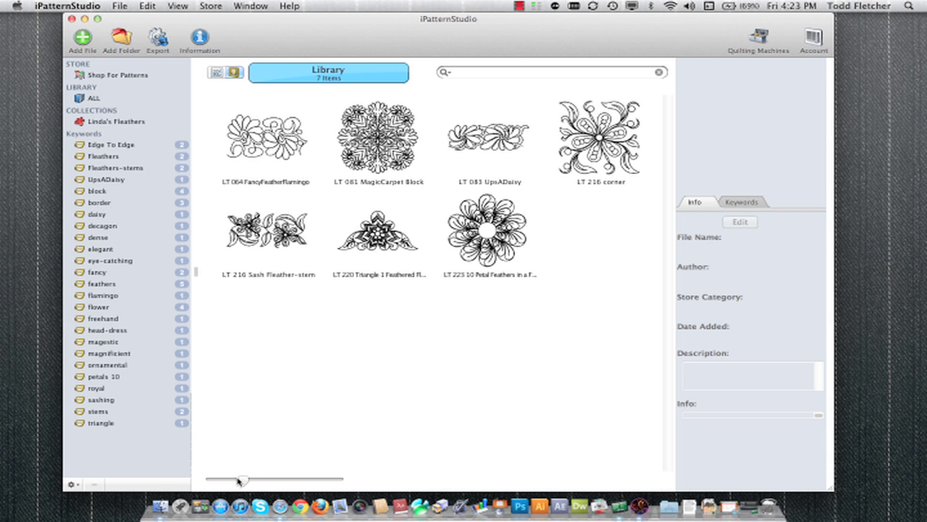
pyautogui.moveTo(244, 480)
pyautogui.mouseDown()
pyautogui.moveTo(269, 479)
pyautogui.moveTo(234, 480)
pyautogui.moveTo(250, 480)
pyautogui.mouseUp()
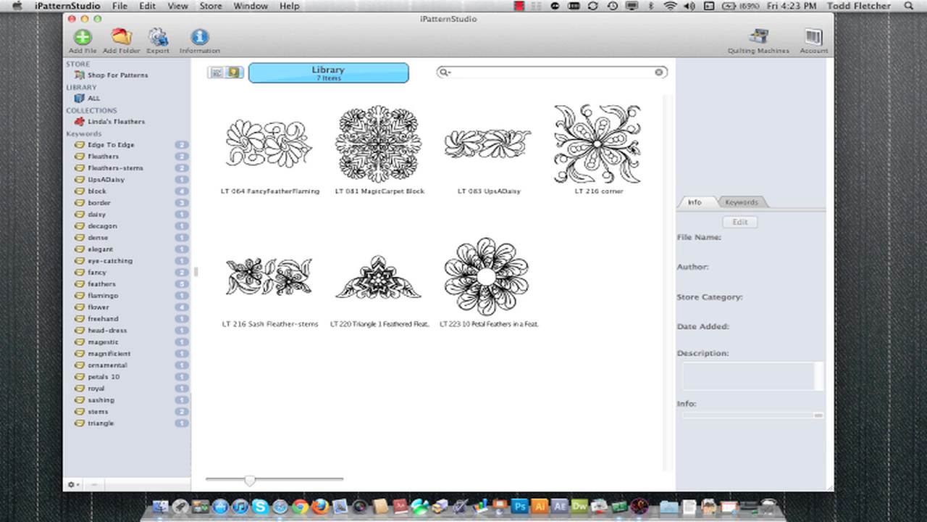
# Review LT 216 corner's name, author and description in its Edit dialog, then save.
pyautogui.click(600, 152)
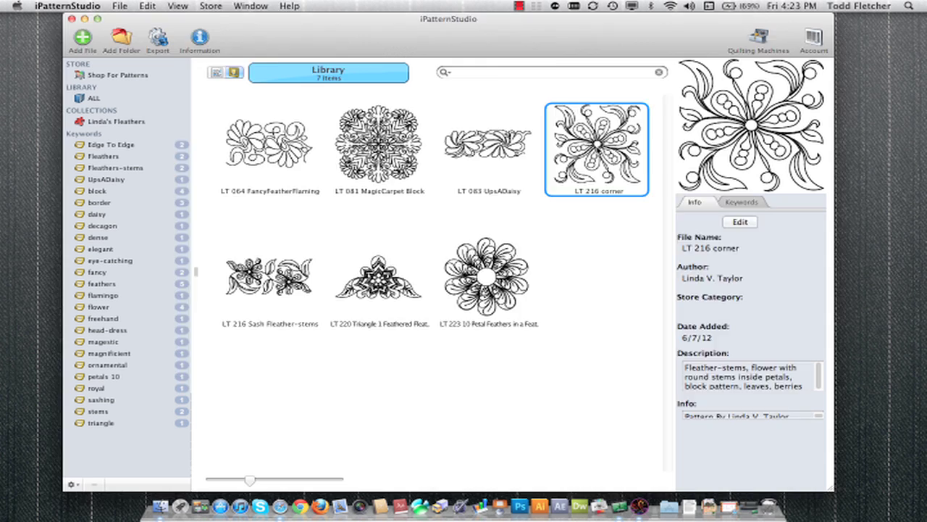
pyautogui.doubleClick(598, 149)
pyautogui.moveTo(432, 48); pyautogui.dragTo(413, 64)
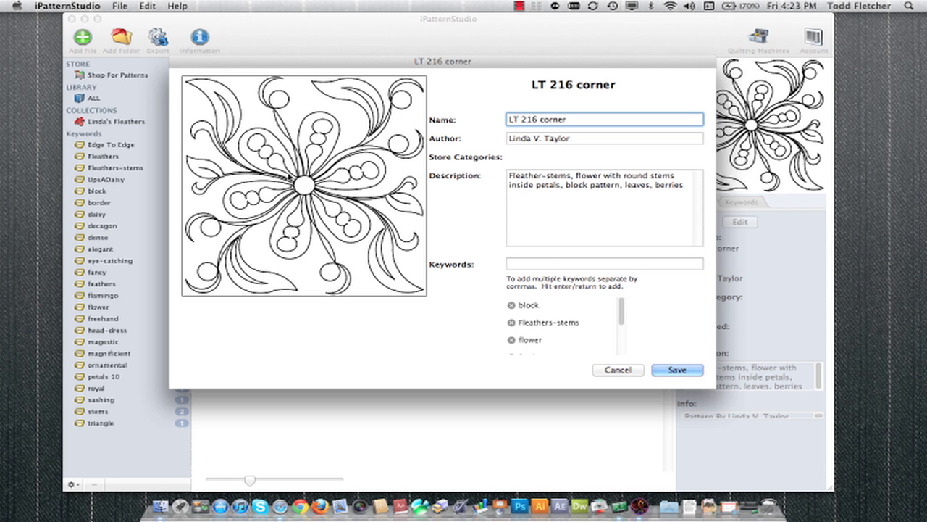
pyautogui.click(667, 370)
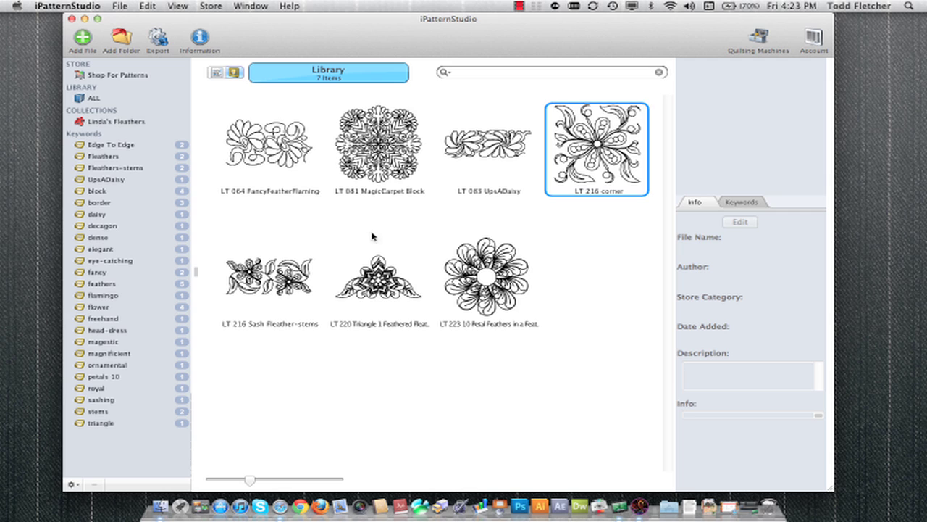
# Filter the library by Edge To Edge, Fleathers-stems, UpsADaisy and block, then show ALL.
pyautogui.click(399, 370)
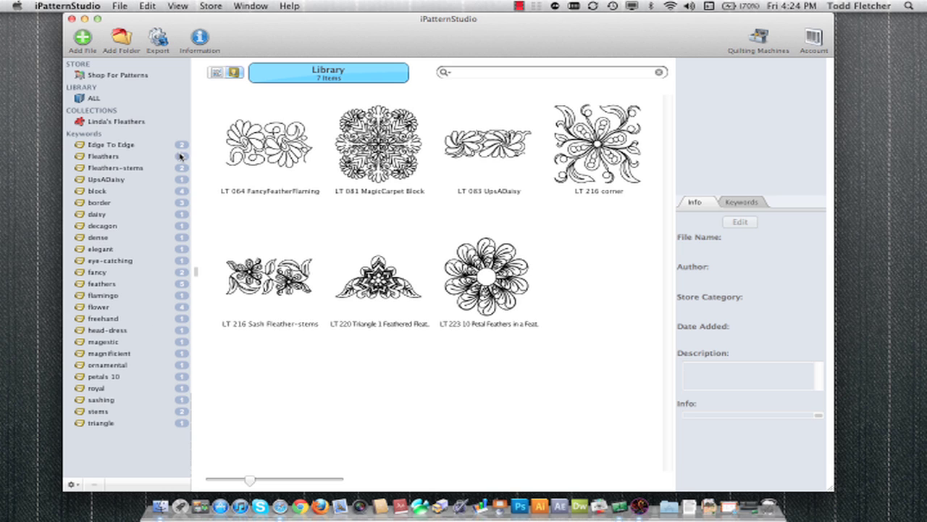
pyautogui.click(105, 146)
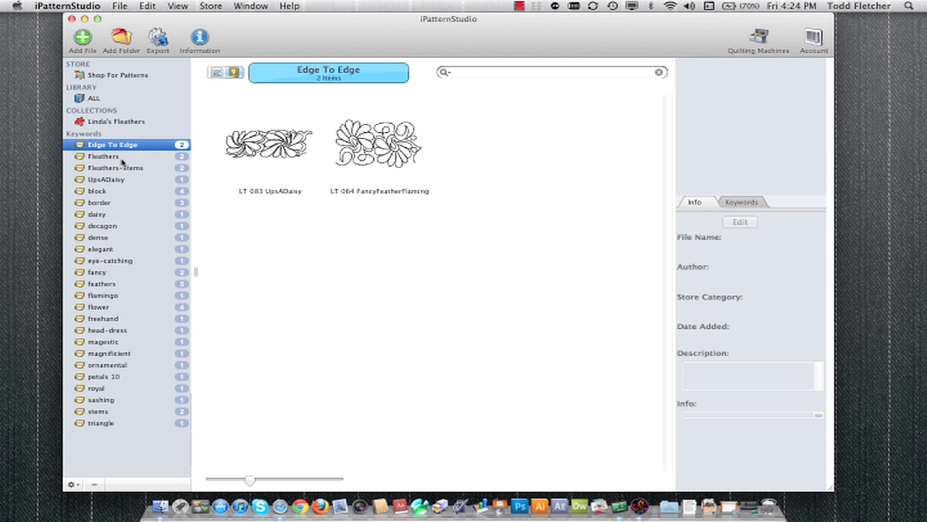
pyautogui.click(129, 167)
pyautogui.click(116, 179)
pyautogui.click(117, 192)
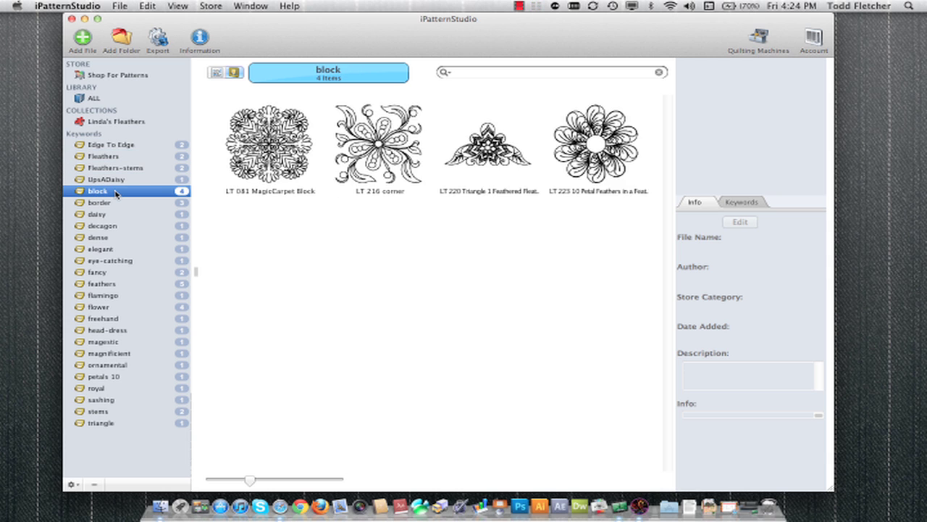
pyautogui.click(102, 145)
pyautogui.click(92, 99)
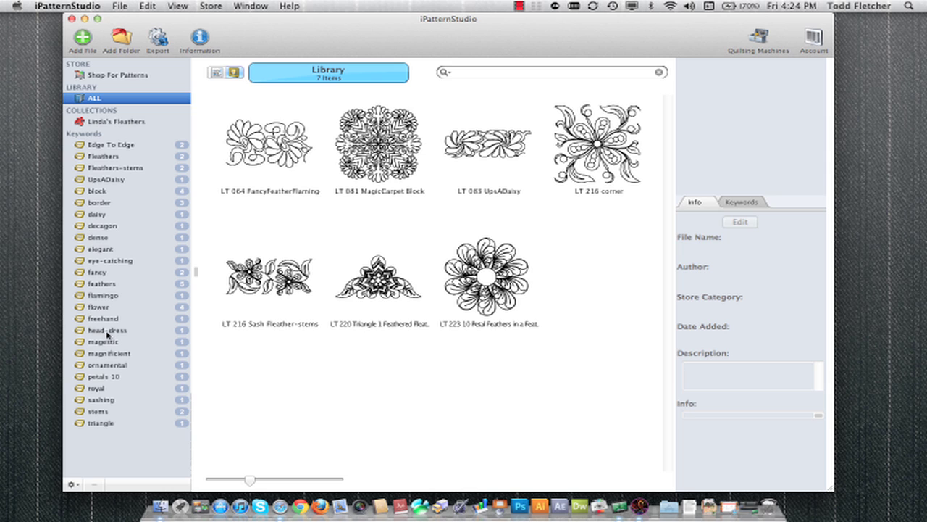
# Check the sashing filter, then tag LT 064 FancyFeatherFlamingo with the sashing keyword.
pyautogui.click(100, 399)
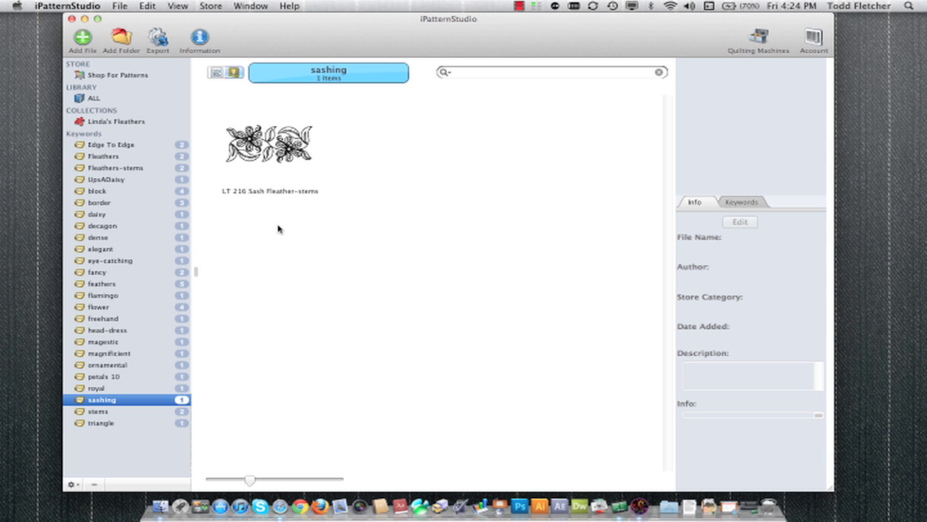
pyautogui.click(97, 102)
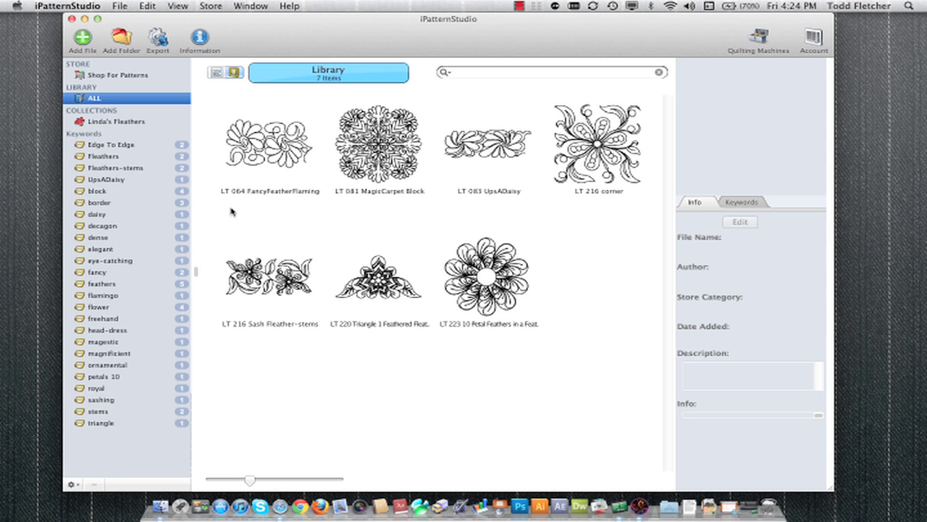
pyautogui.click(269, 153)
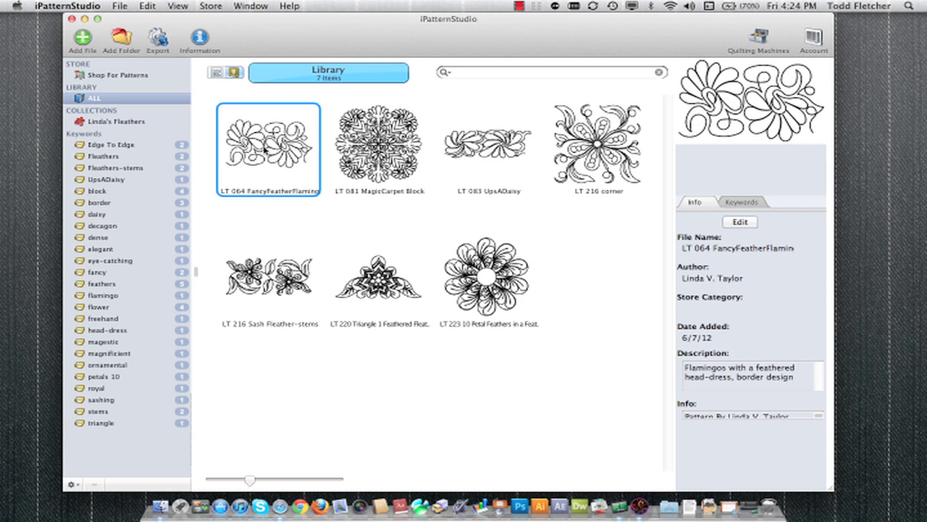
pyautogui.moveTo(265, 149); pyautogui.dragTo(103, 401)
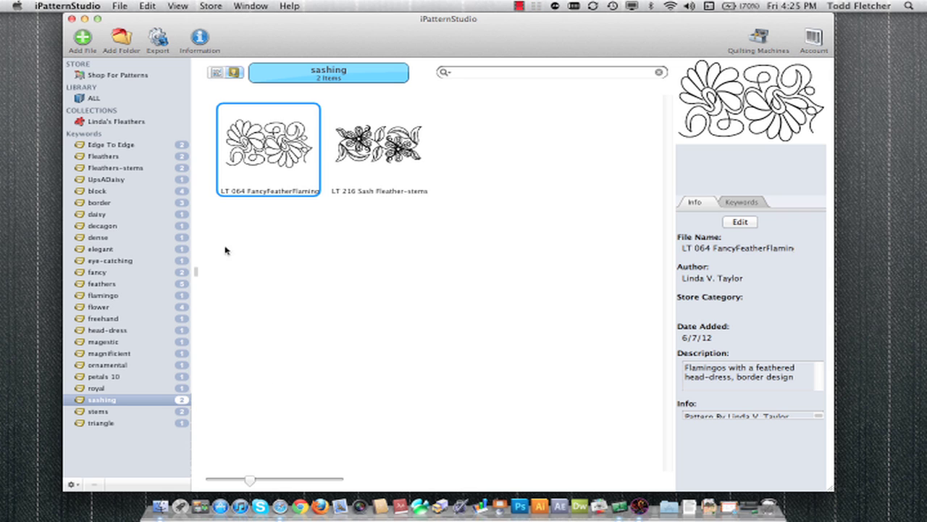
# Create a new keyword TEST and tag the 10 Petal Feathers pattern with it.
pyautogui.click(72, 485)
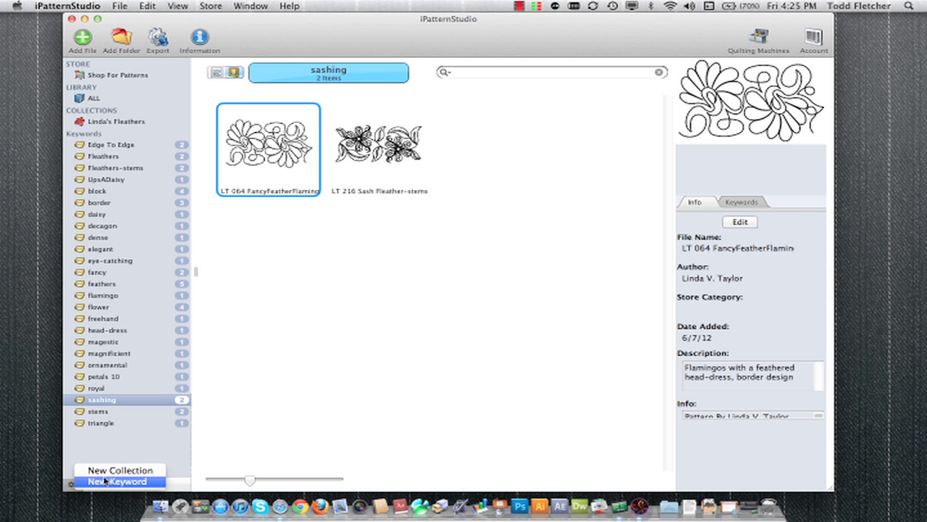
pyautogui.click(106, 481)
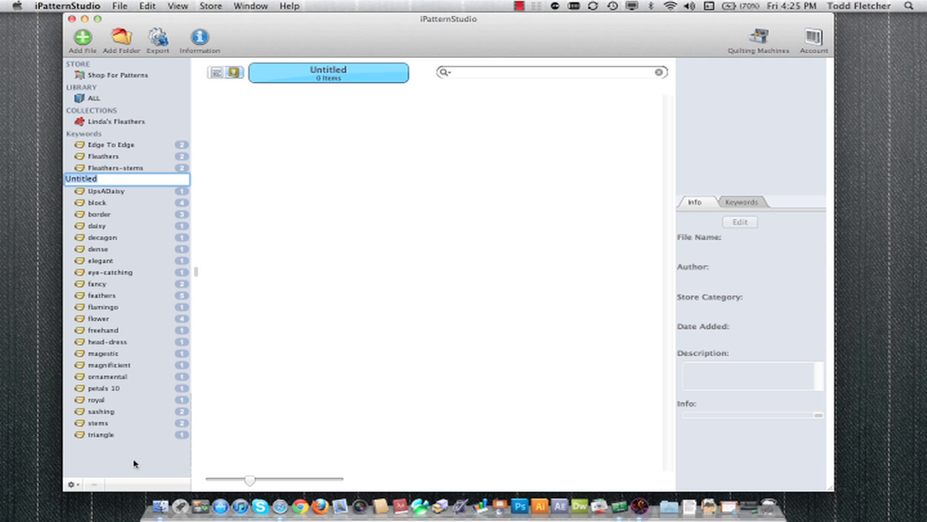
pyautogui.write('TEST')
pyautogui.press('Return')
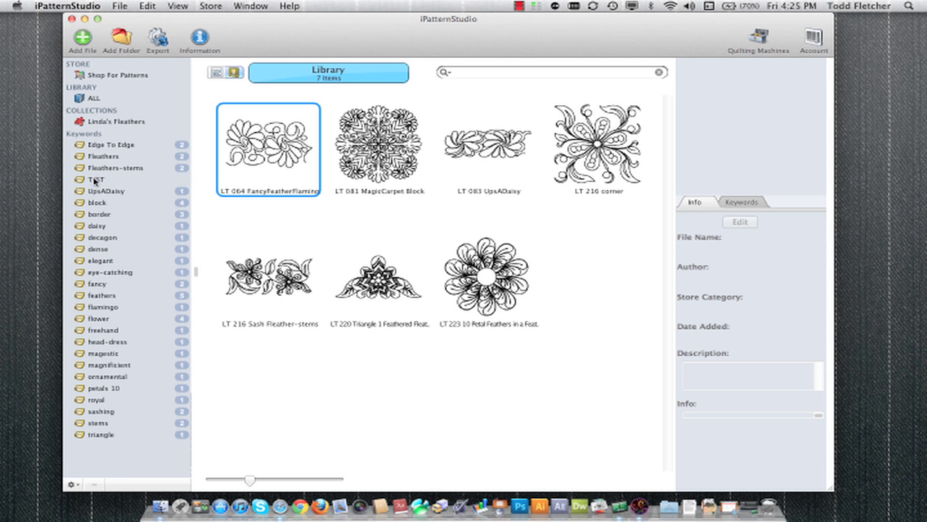
pyautogui.click(110, 103)
pyautogui.click(475, 286)
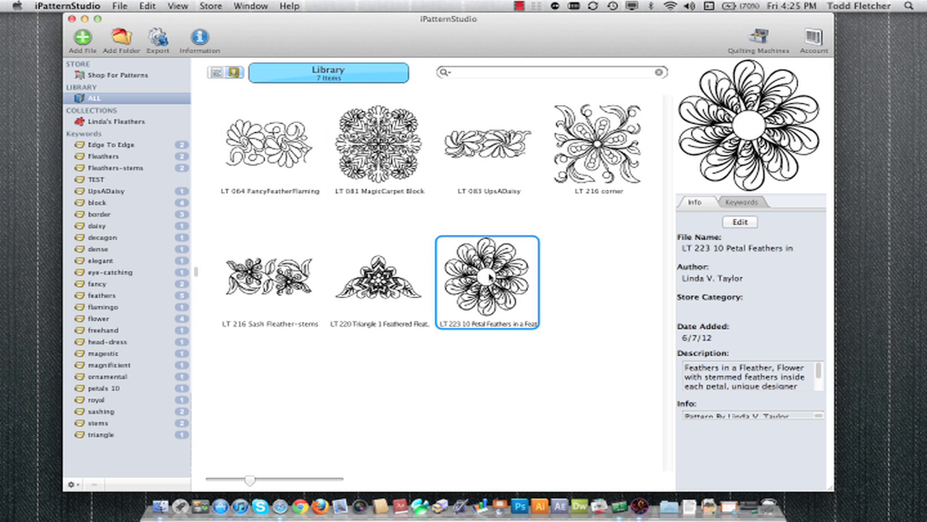
pyautogui.moveTo(474, 286); pyautogui.dragTo(117, 181)
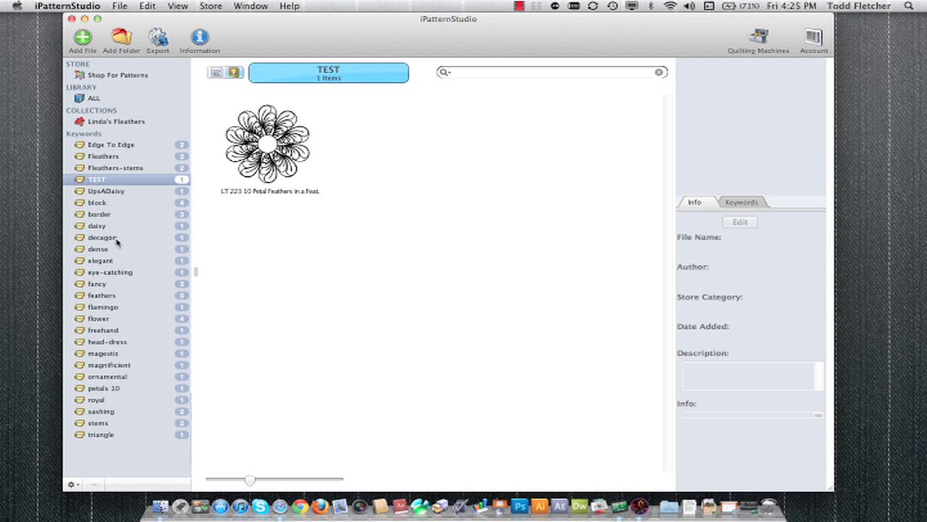
# Rename the TEST keyword to 'change', view its pattern, then delete the keyword.
pyautogui.doubleClick(98, 181)
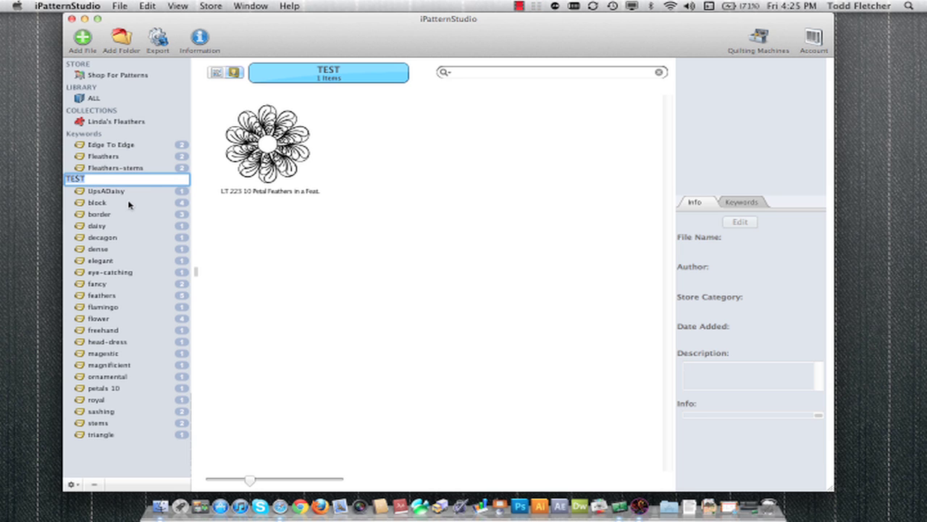
pyautogui.write('change')
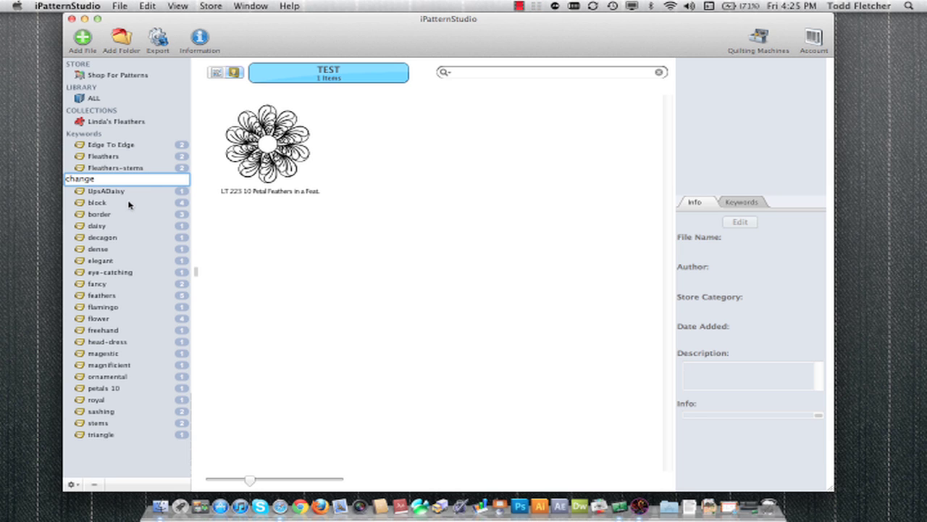
pyautogui.press('Return')
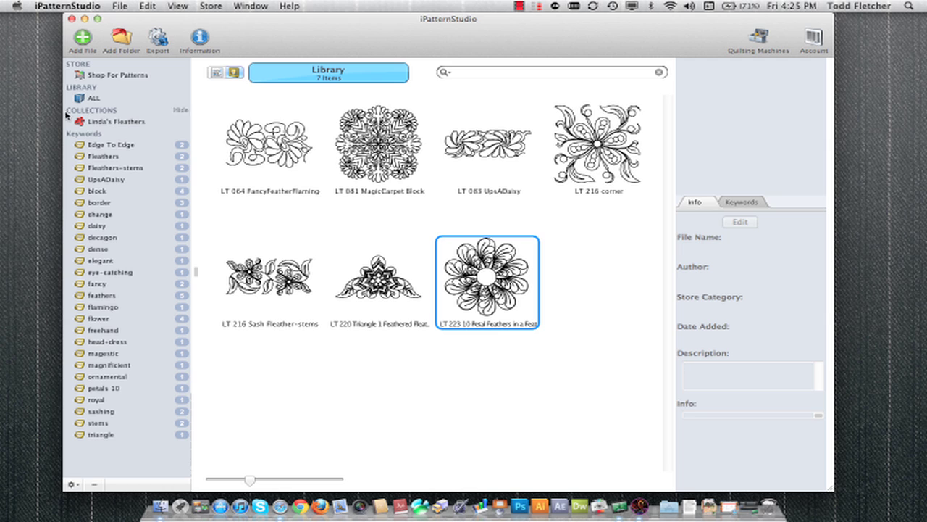
pyautogui.click(103, 219)
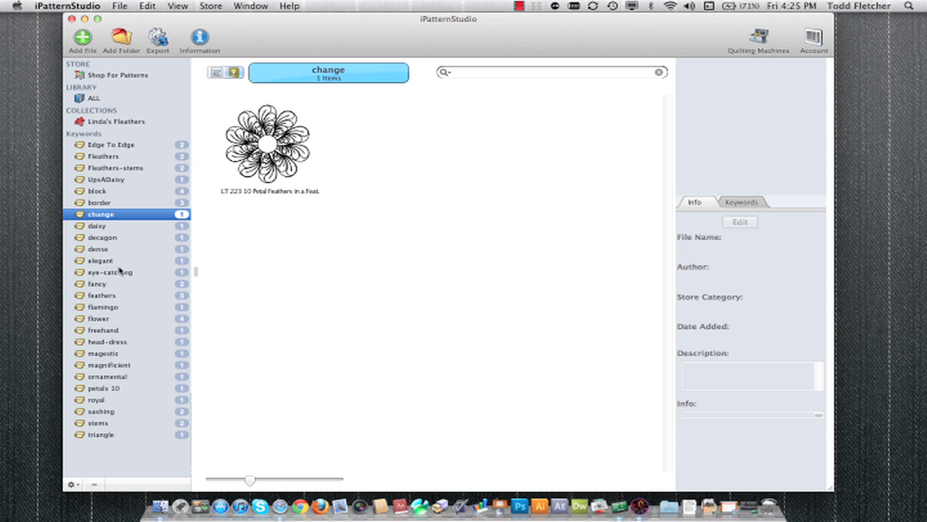
pyautogui.click(94, 484)
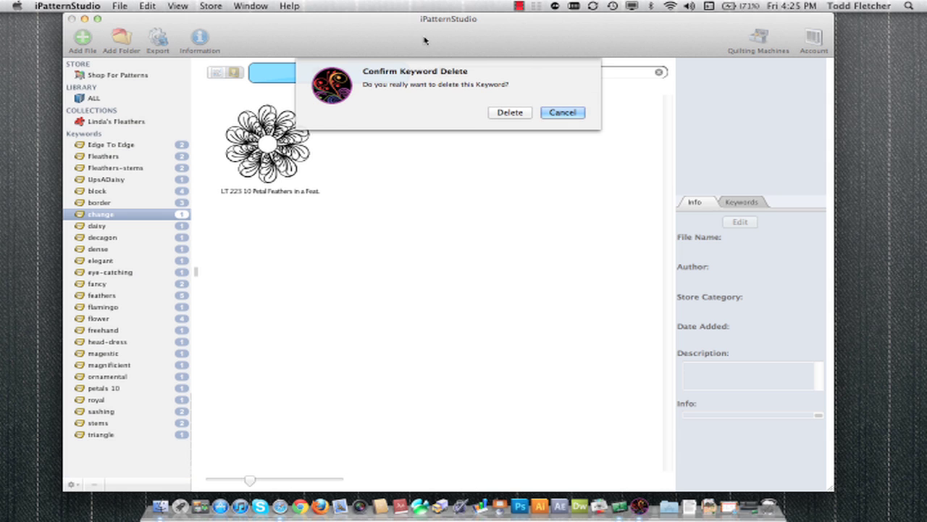
pyautogui.click(510, 113)
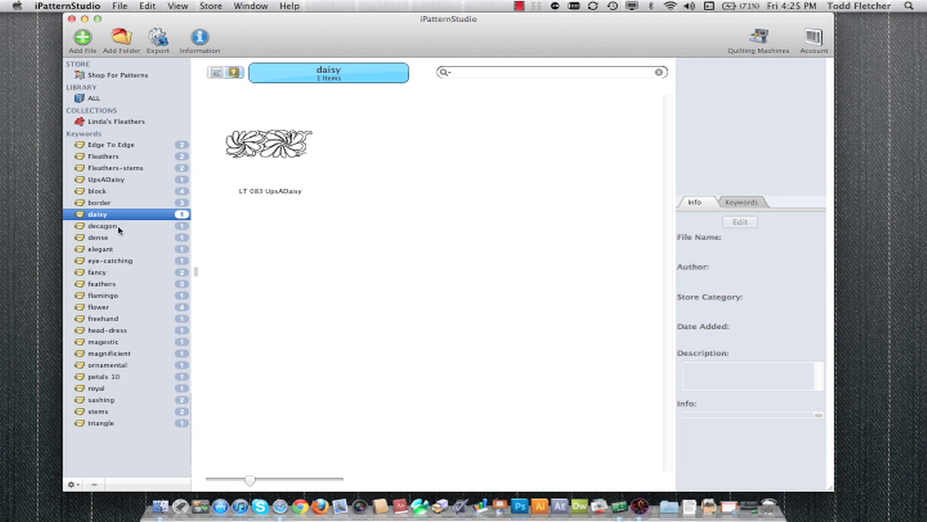
pyautogui.click(95, 99)
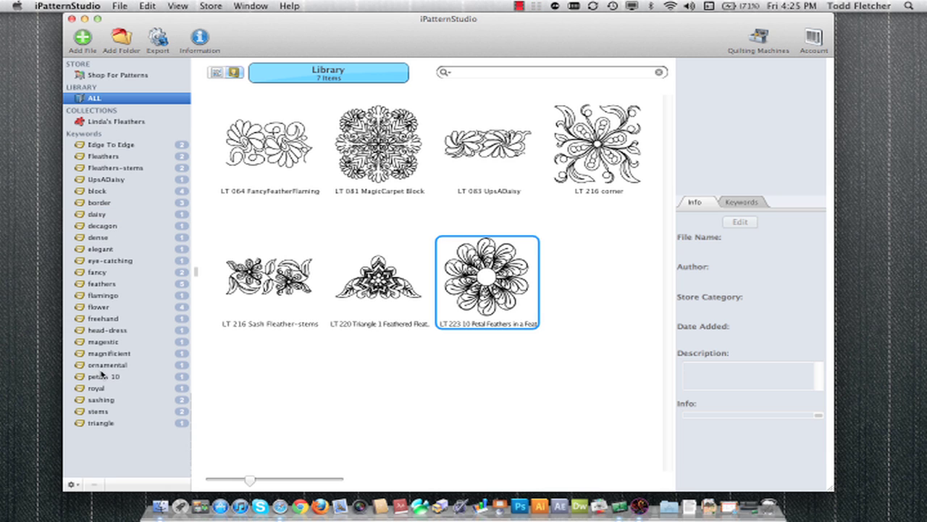
pyautogui.click(105, 121)
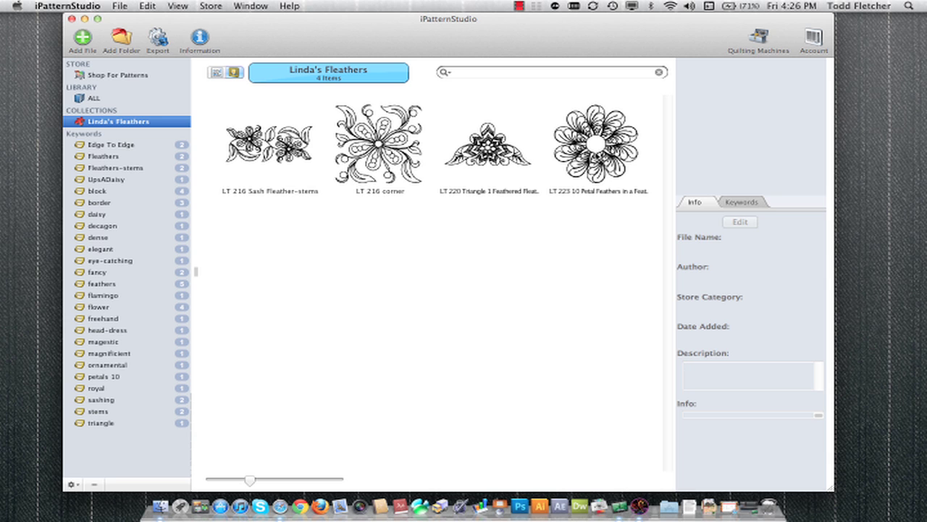
pyautogui.click(100, 99)
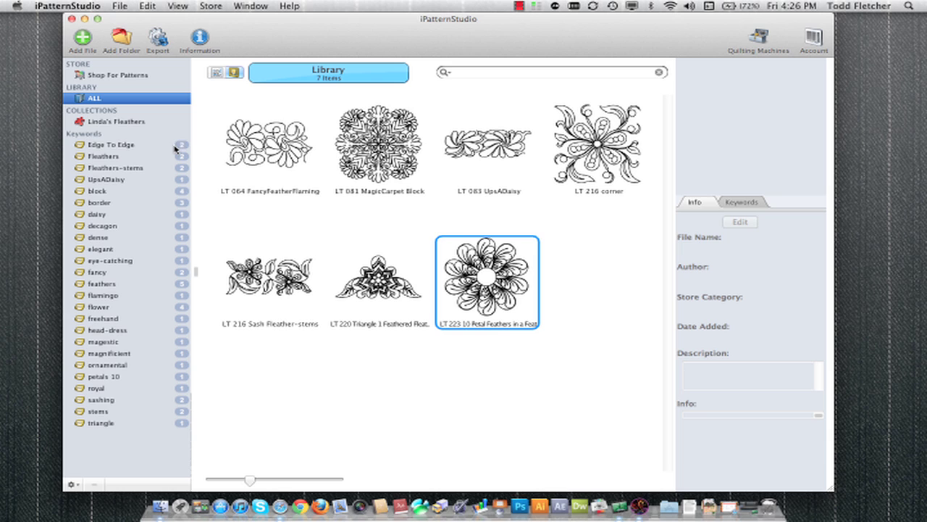
pyautogui.click(72, 484)
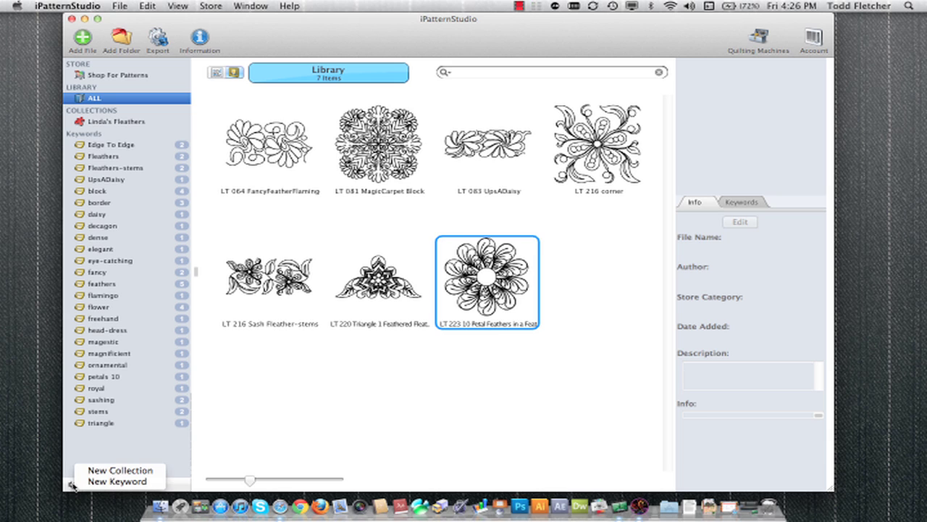
pyautogui.click(124, 446)
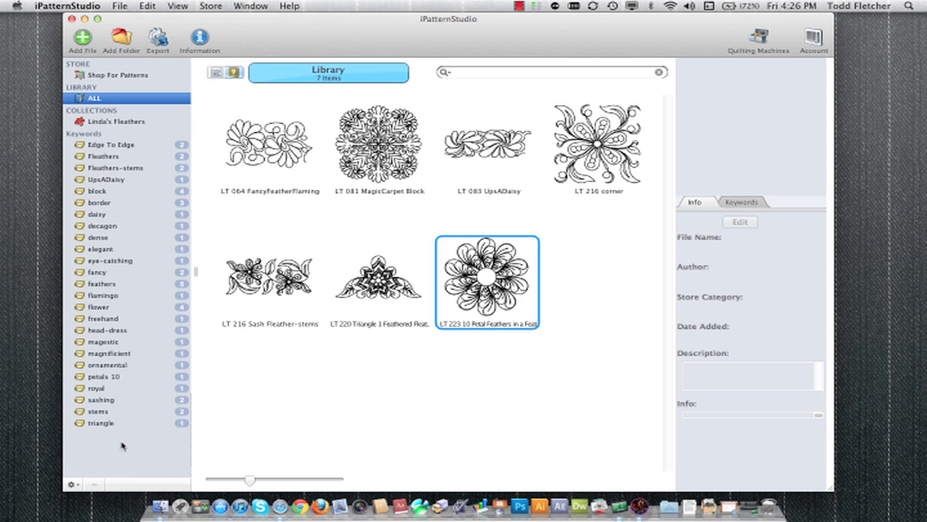
pyautogui.click(121, 7)
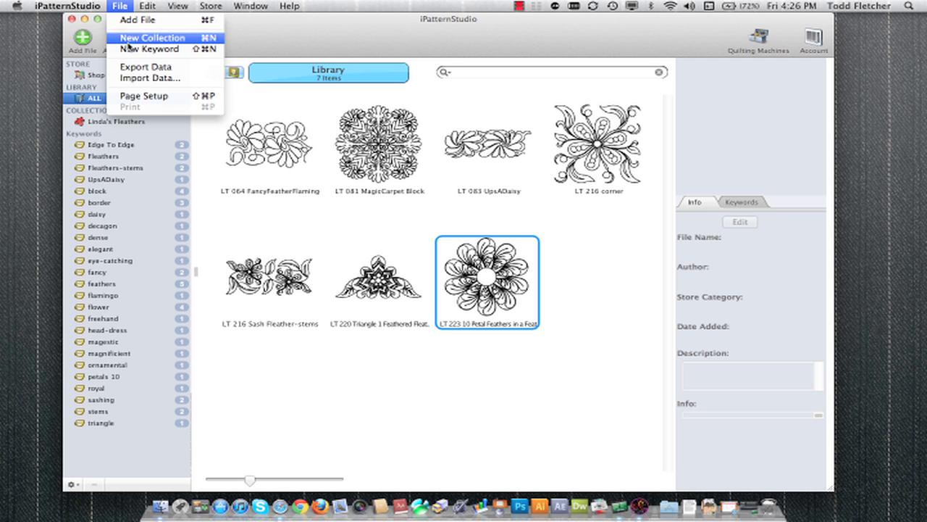
pyautogui.click(265, 388)
pyautogui.click(274, 383)
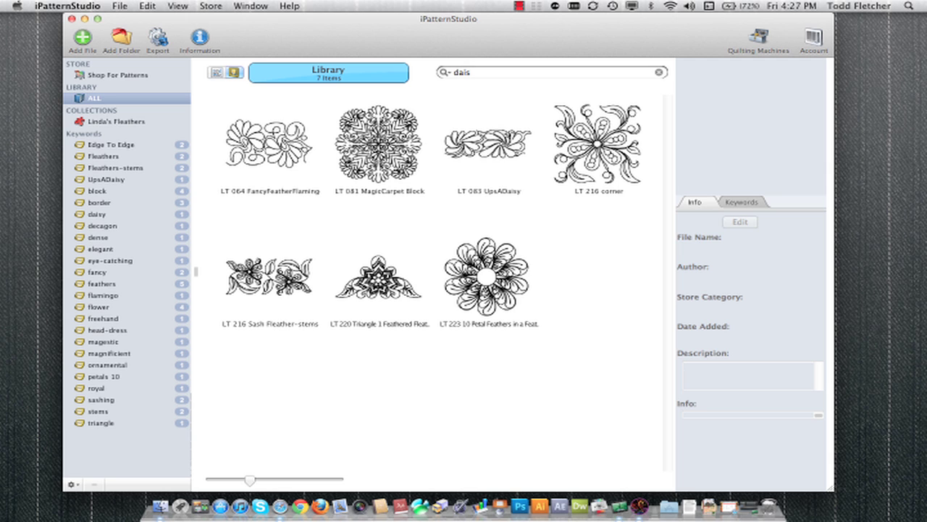
pyautogui.press('BackSpace')
pyautogui.press('BackSpace')
pyautogui.press('BackSpace')
pyautogui.press('BackSpace')
pyautogui.press('BackSpace')
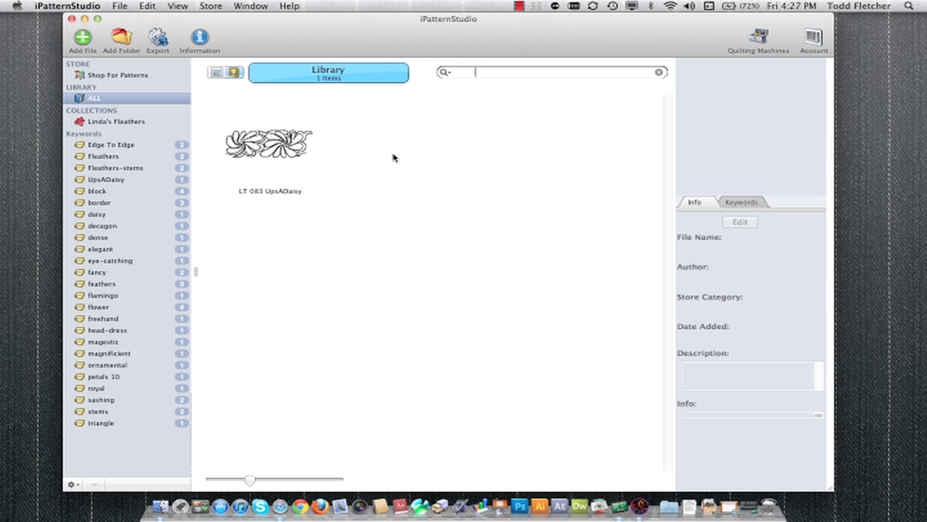
pyautogui.click(658, 72)
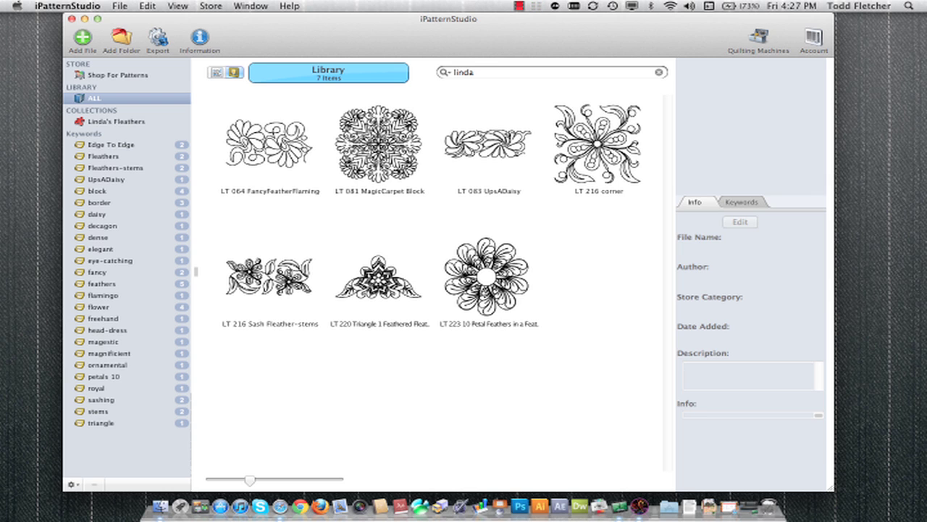
pyautogui.press('BackSpace')
pyautogui.press('BackSpace')
pyautogui.press('BackSpace')
pyautogui.press('BackSpace')
pyautogui.press('BackSpace')
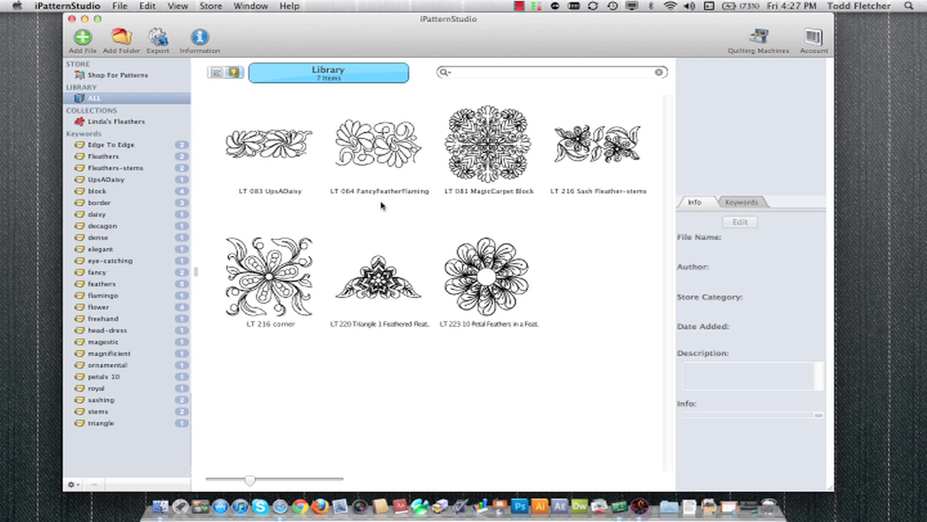
pyautogui.click(280, 160)
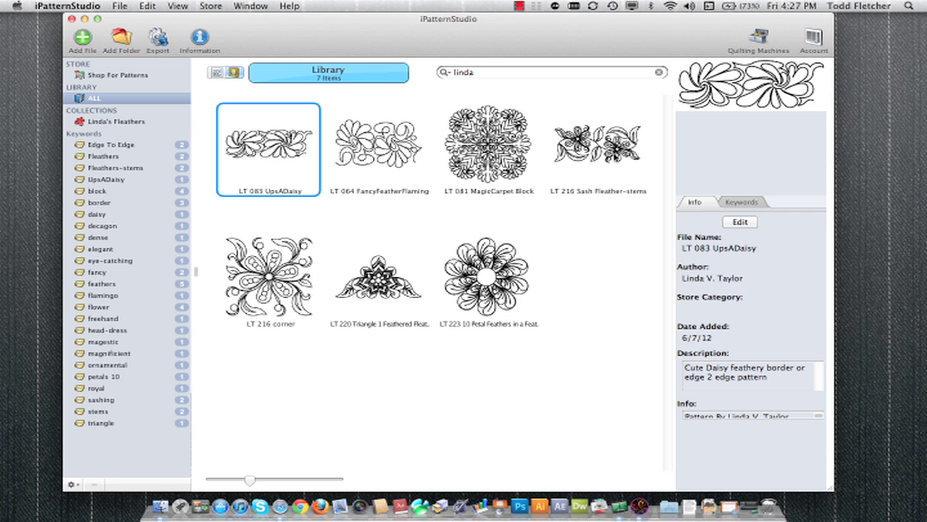
pyautogui.click(659, 72)
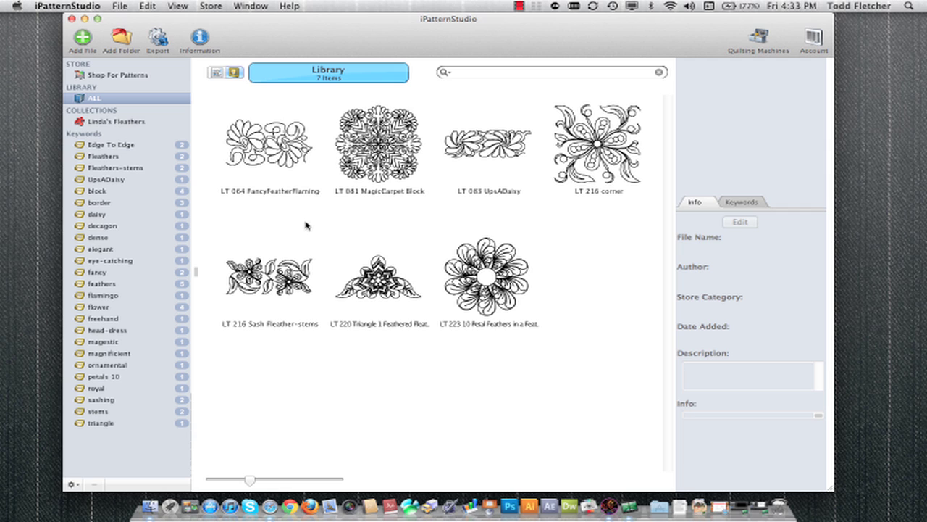
# Open the online pattern store, scroll the catalogue and enter 'pentagon' as the search term.
pyautogui.click(103, 77)
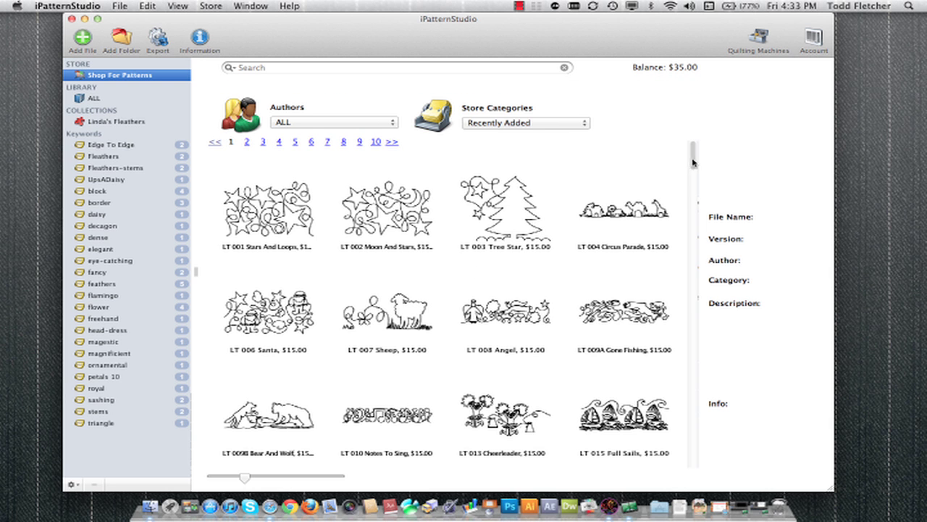
pyautogui.moveTo(692, 158)
pyautogui.mouseDown()
pyautogui.moveTo(698, 458)
pyautogui.moveTo(683, 147)
pyautogui.mouseUp()
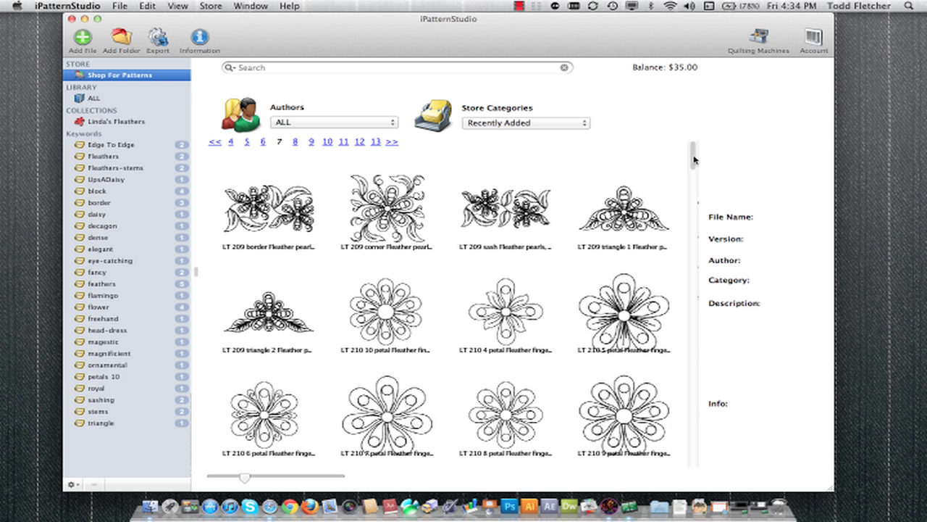
pyautogui.moveTo(694, 159); pyautogui.dragTo(692, 182)
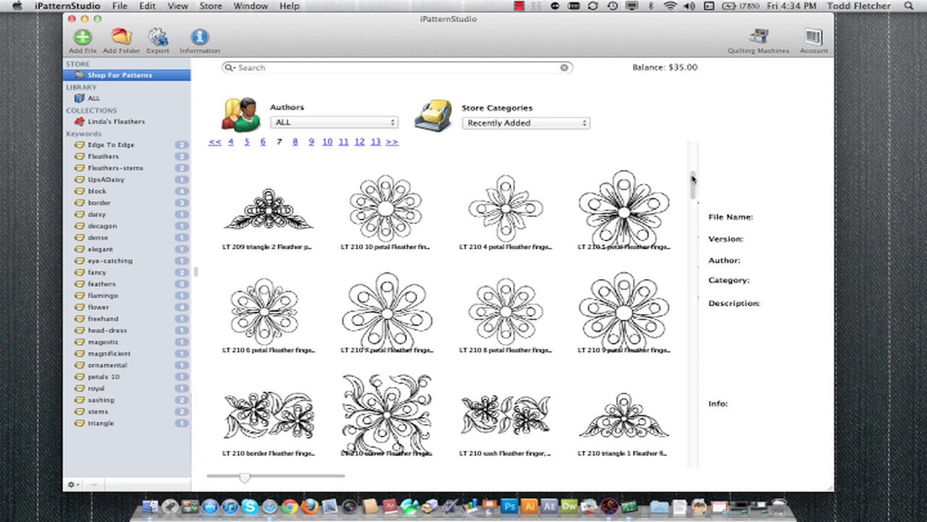
pyautogui.click(397, 68)
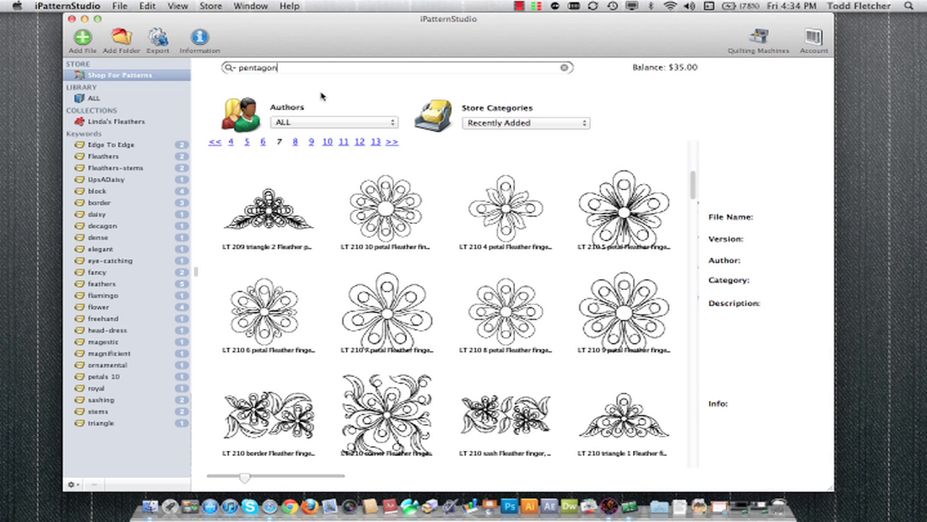
# Search the store for 'pentagon' and view LT 233 Swan Feathers' $15.00 price and details.
pyautogui.press('Return')
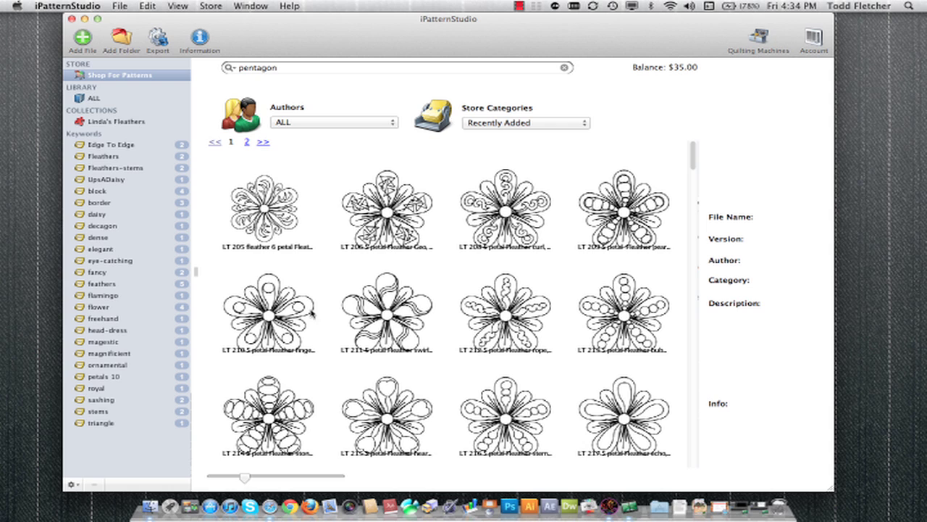
pyautogui.moveTo(692, 167); pyautogui.dragTo(687, 301)
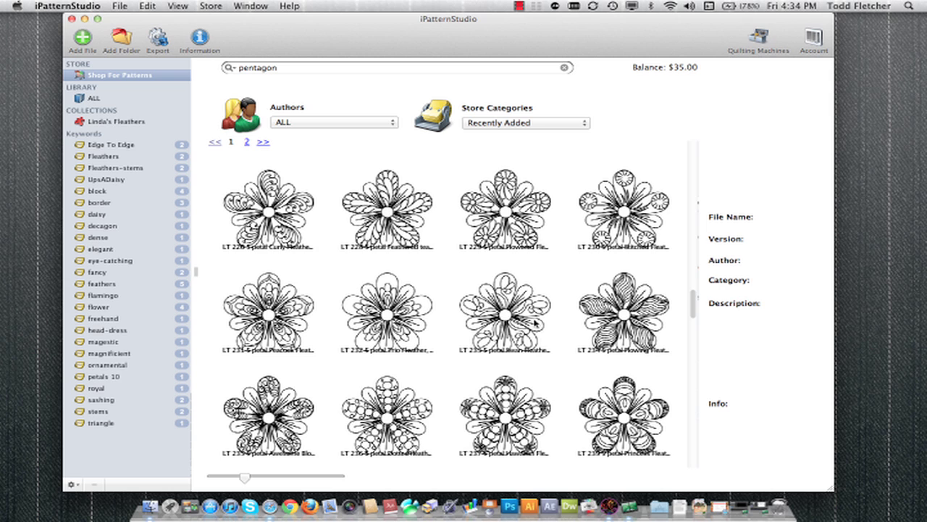
pyautogui.click(503, 317)
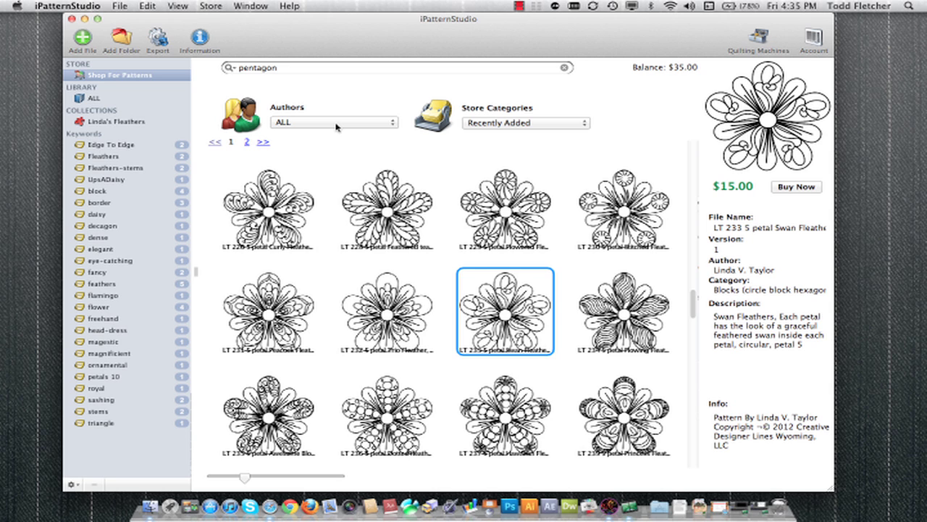
# Look through the Store Categories list and close it, keeping Recently Added.
pyautogui.click(491, 123)
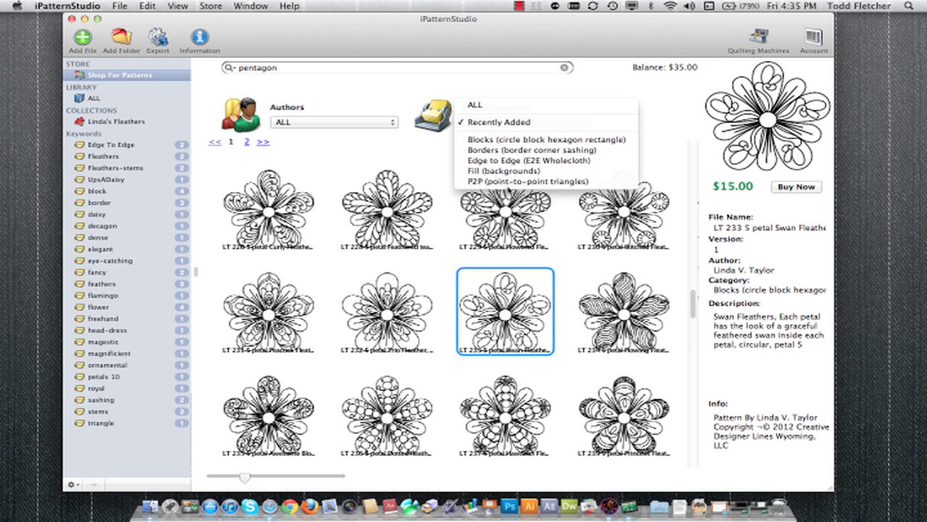
pyautogui.click(449, 67)
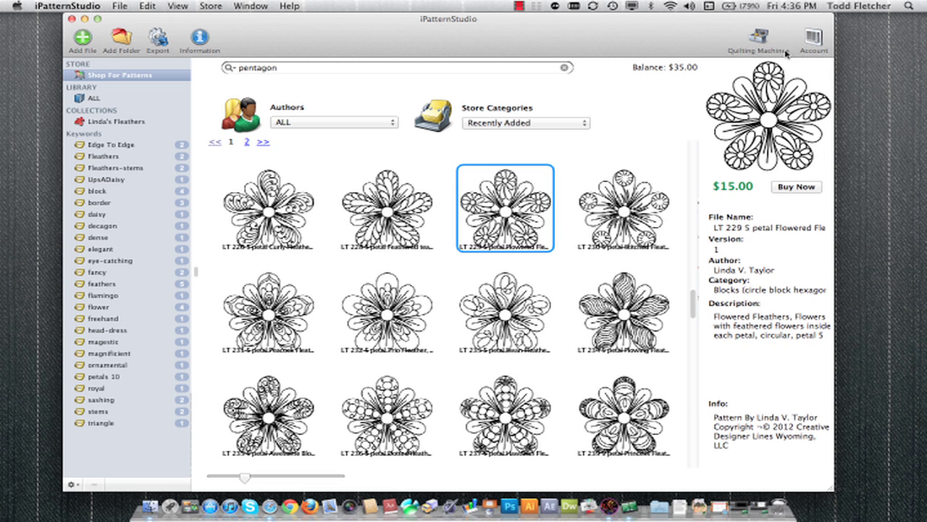
# Add a quilting machine named 'Big Red' with its security key, accepting the ownership notice.
pyautogui.click(761, 42)
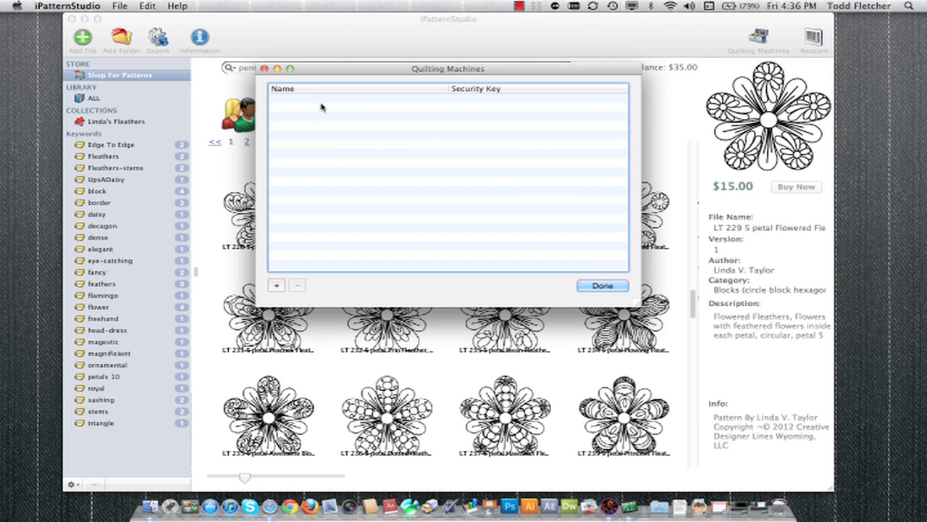
pyautogui.click(276, 285)
pyautogui.write('Big Red')
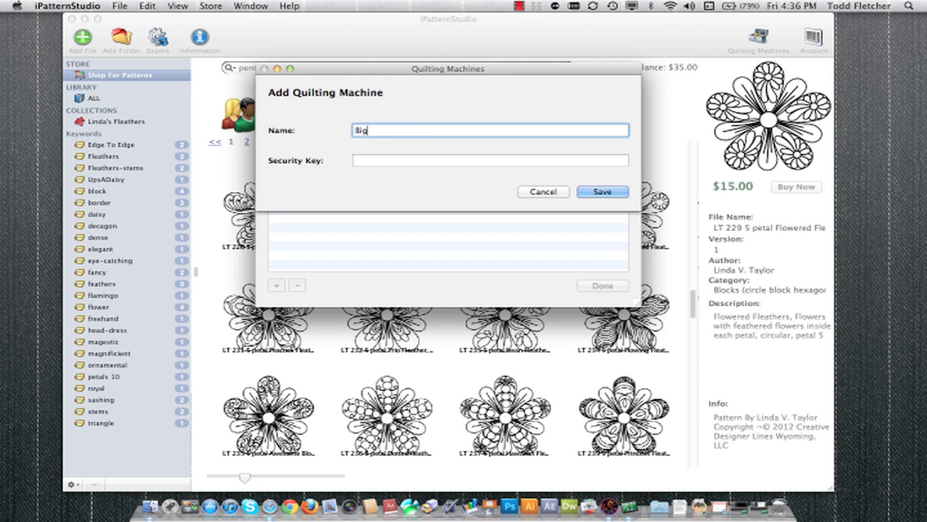
pyautogui.click(490, 160)
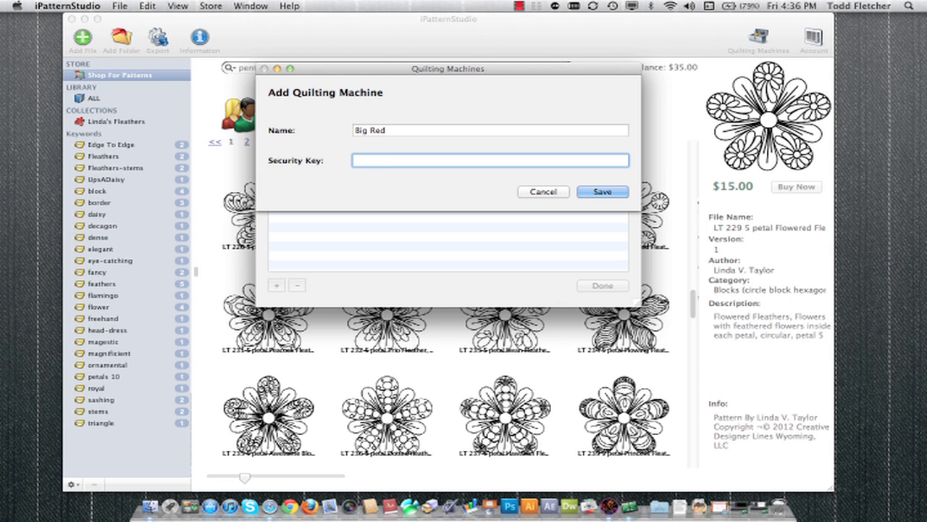
pyautogui.write('00000')
pyautogui.click(600, 191)
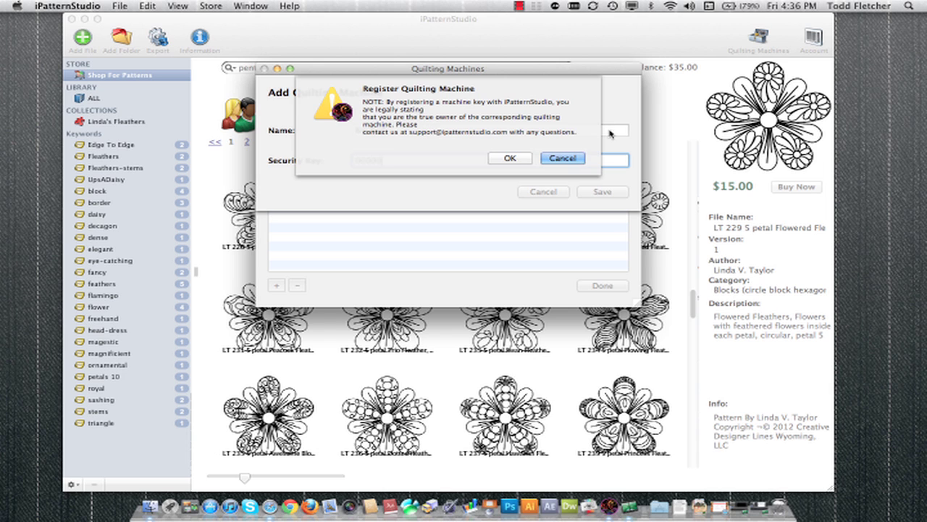
pyautogui.click(510, 158)
pyautogui.click(602, 191)
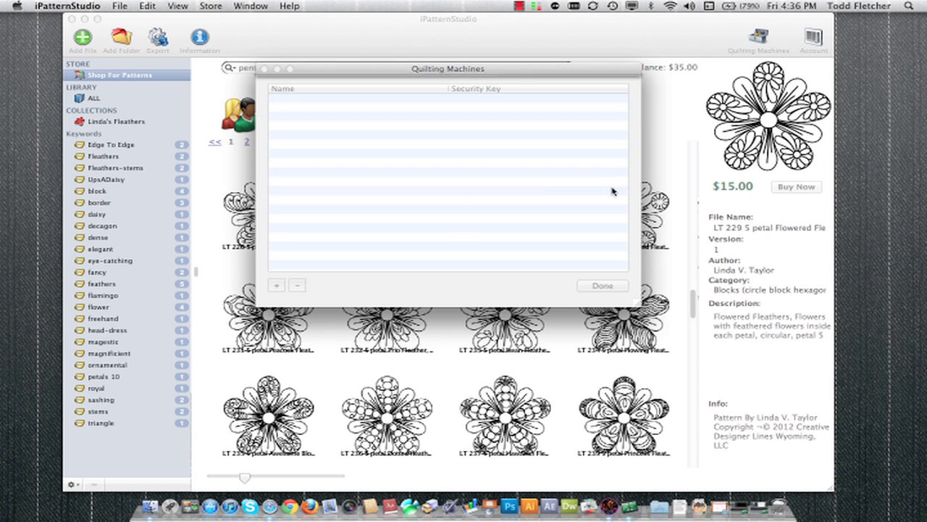
pyautogui.click(601, 286)
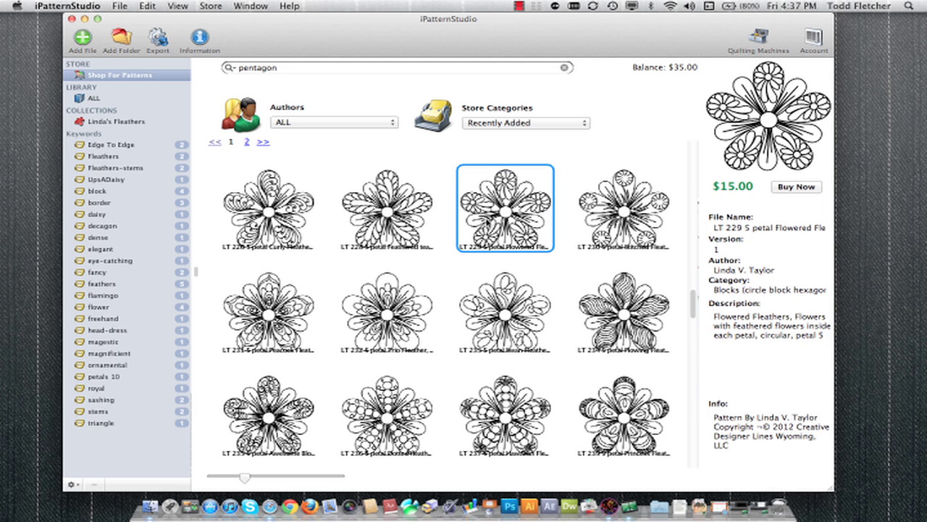
# Step back through neighbouring store results with the Left arrow key.
pyautogui.press('Left')
pyautogui.press('Left')
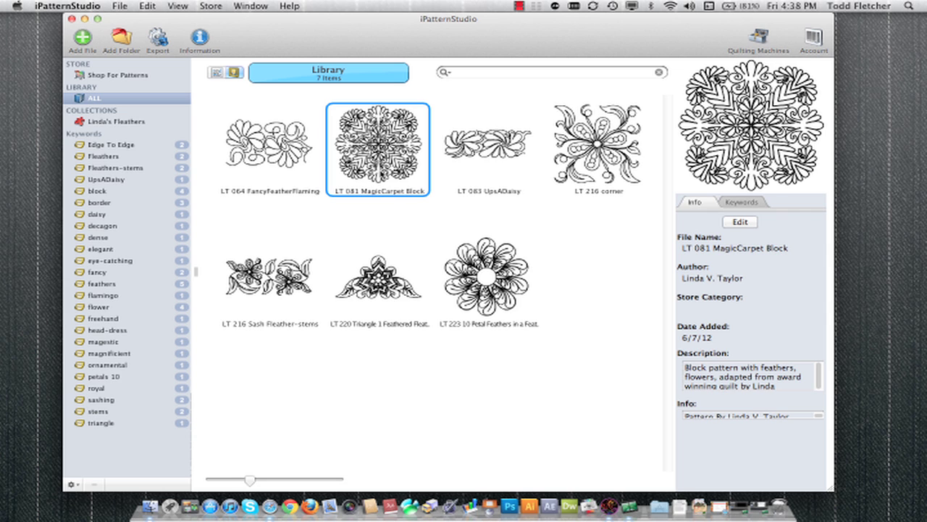
# Export the LT 216 corner pattern to the Desktop as LT 216 corner_5.qli.
pyautogui.click(604, 145)
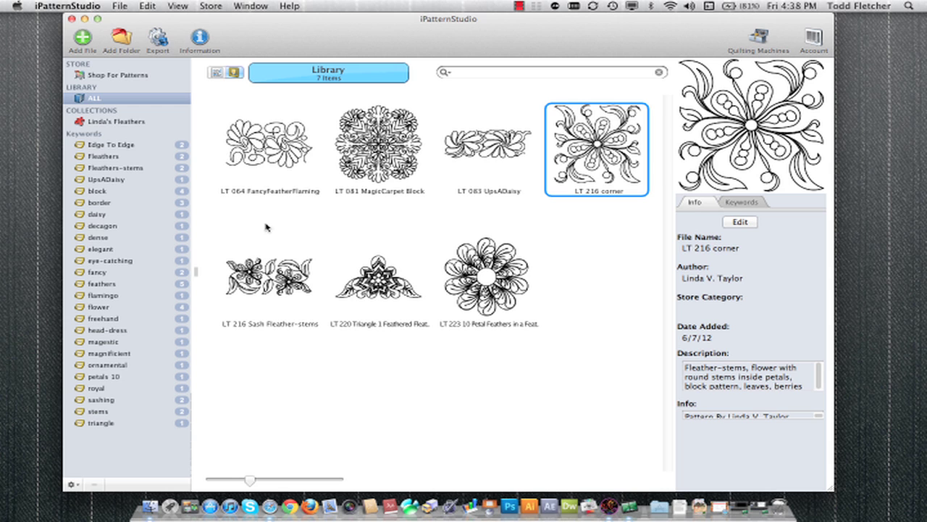
pyautogui.click(158, 41)
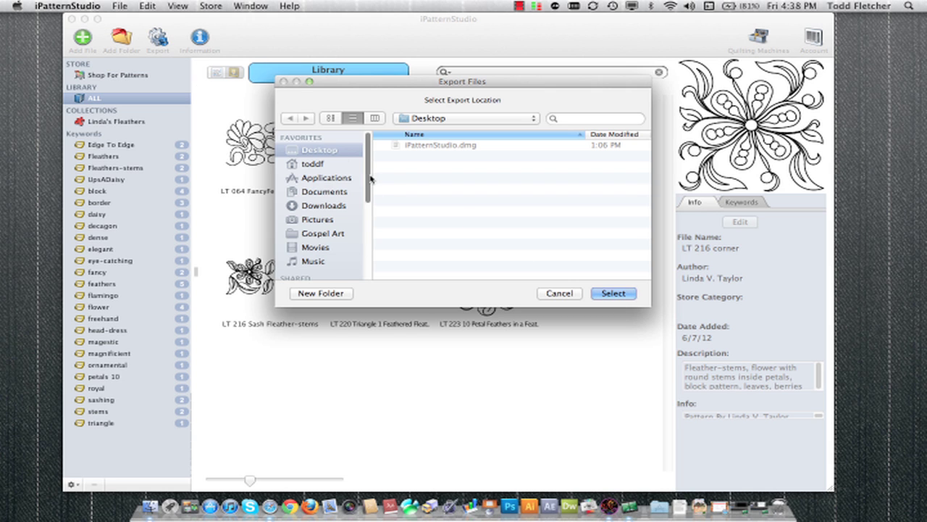
pyautogui.moveTo(370, 181)
pyautogui.mouseDown()
pyautogui.moveTo(370, 205)
pyautogui.moveTo(368, 179)
pyautogui.mouseUp()
pyautogui.click(609, 293)
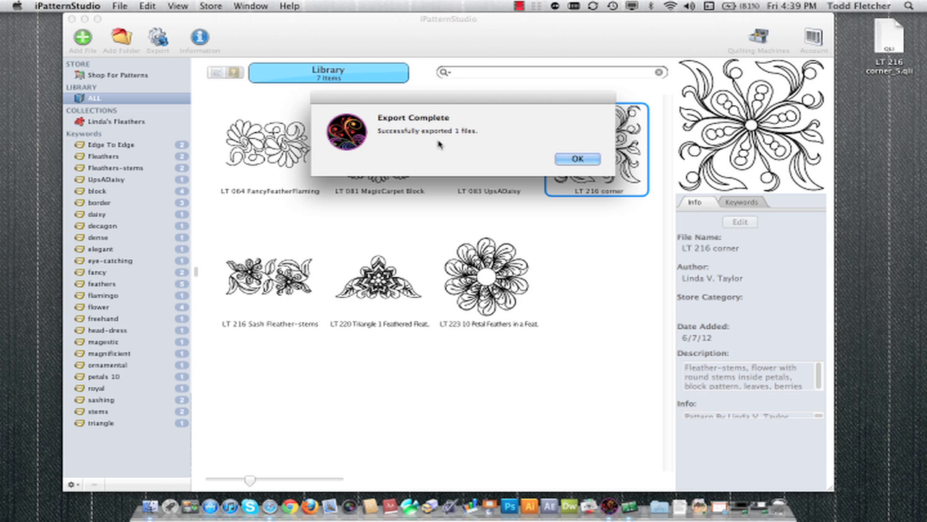
pyautogui.click(568, 158)
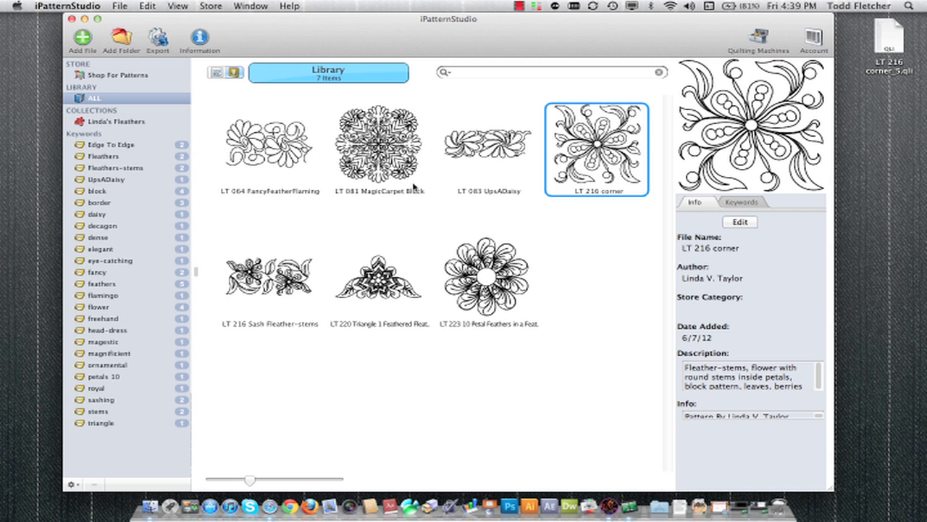
# Import LT 216 corner.qli by dragging it onto the window, and dismiss the duplicate-pattern error.
pyautogui.click(444, 215)
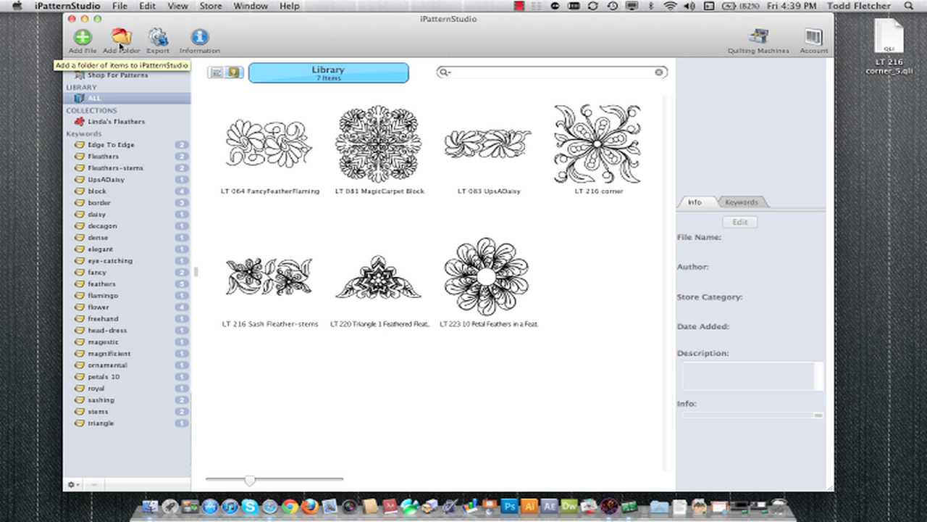
pyautogui.click(82, 37)
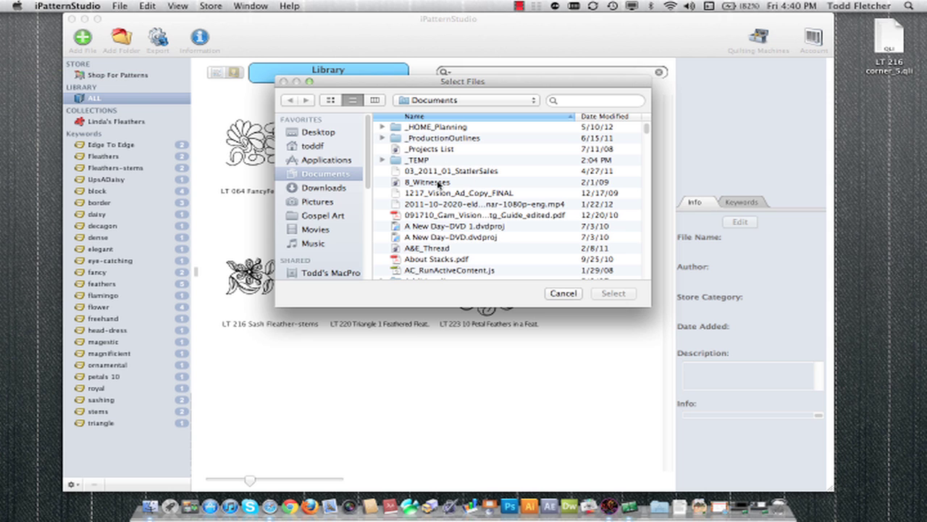
pyautogui.click(572, 297)
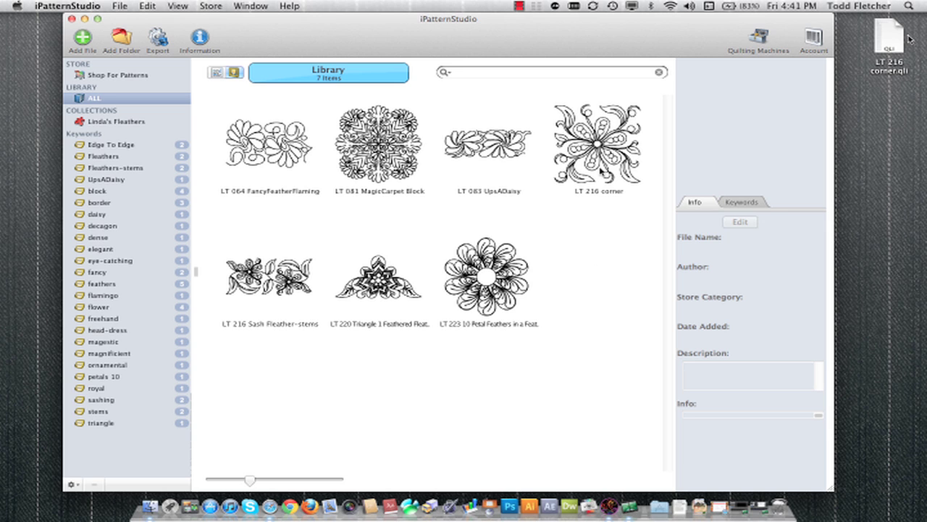
pyautogui.moveTo(892, 42); pyautogui.dragTo(576, 235)
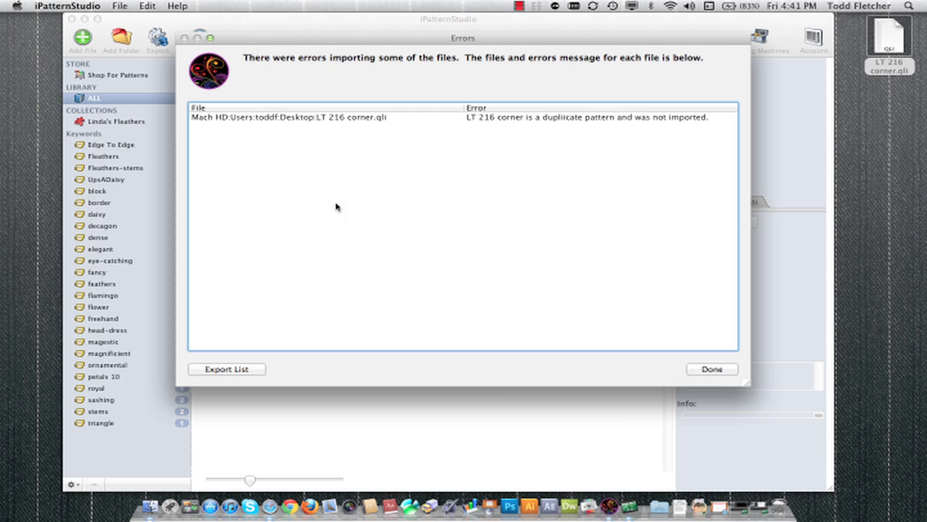
pyautogui.click(713, 371)
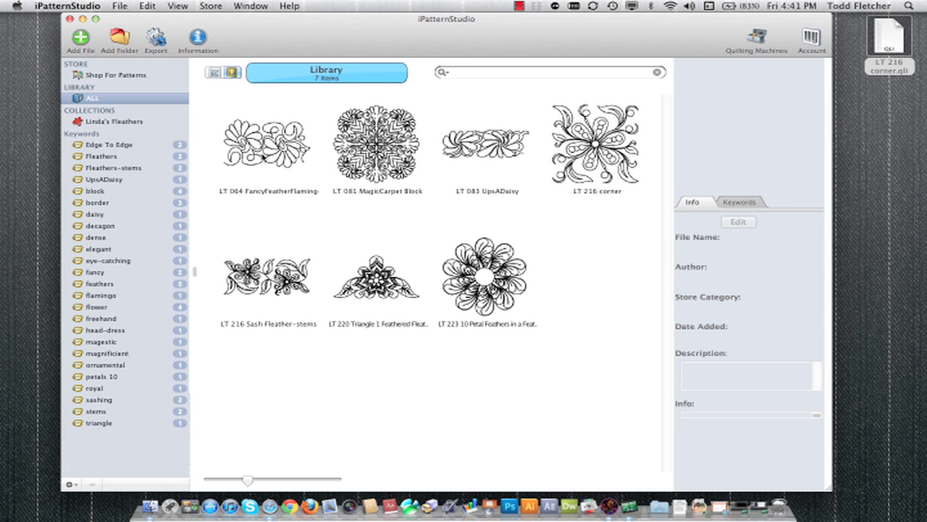
# Export the library data as 'iPatternStudio Export', saved to the Desktop.
pyautogui.click(120, 7)
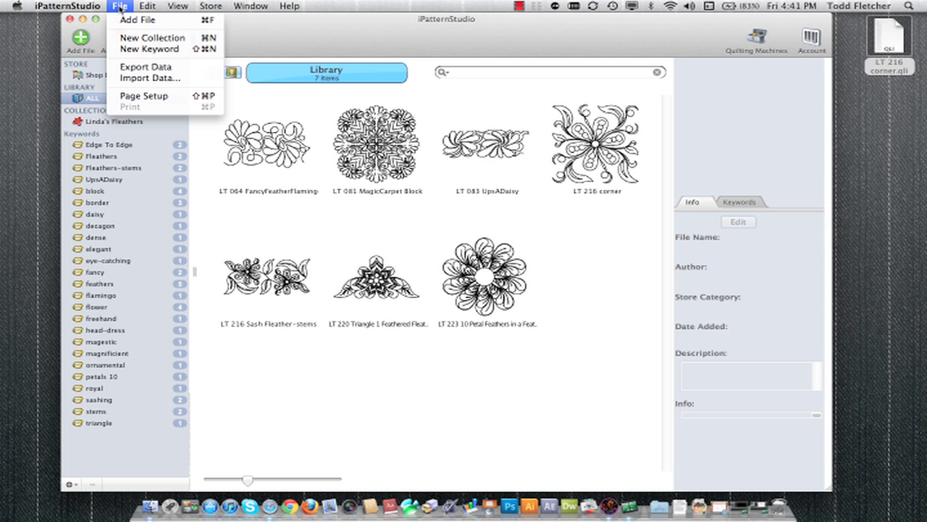
pyautogui.click(137, 68)
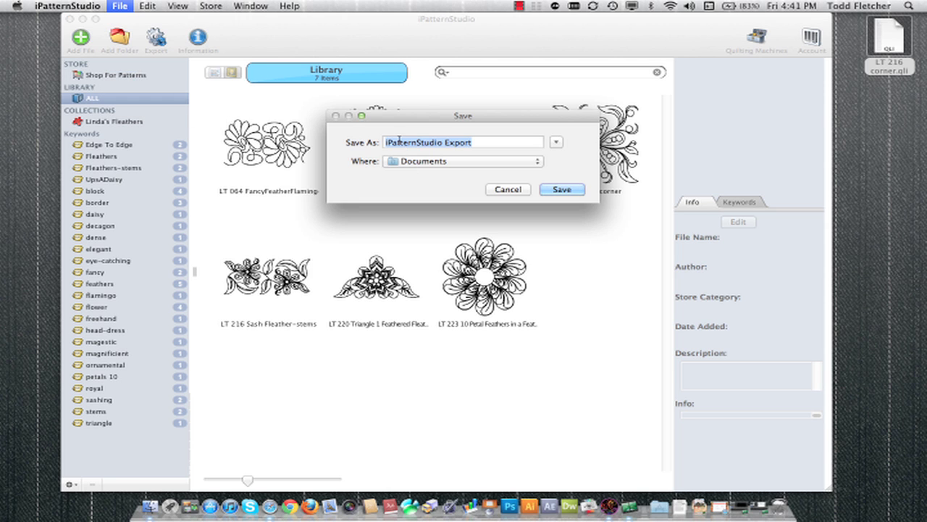
pyautogui.click(458, 161)
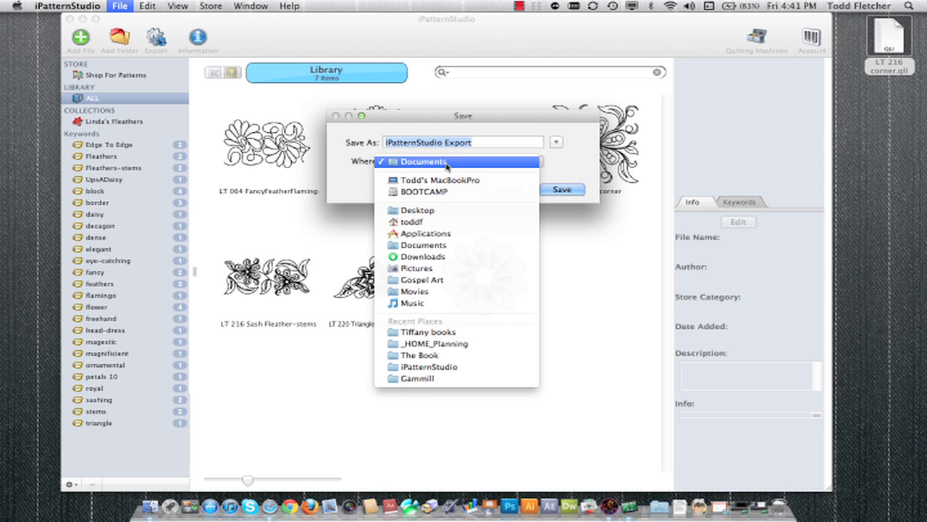
pyautogui.click(433, 210)
pyautogui.click(559, 190)
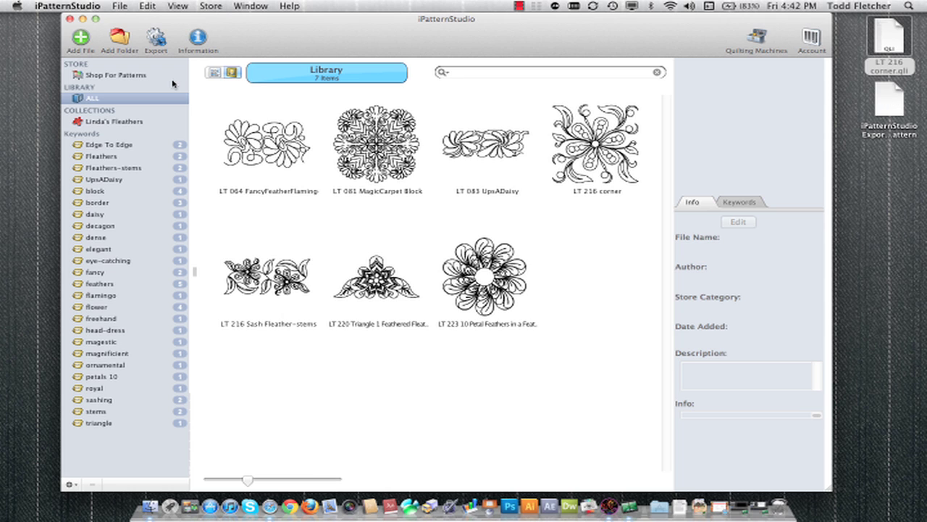
# Browse the File menu twice while selecting and then clearing the LT 064 flamingo feather pattern.
pyautogui.click(121, 5)
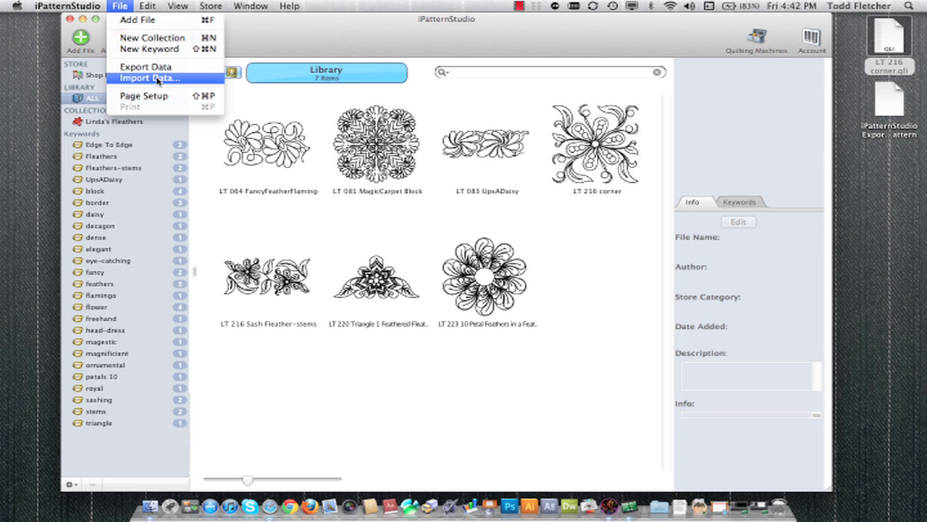
pyautogui.click(320, 45)
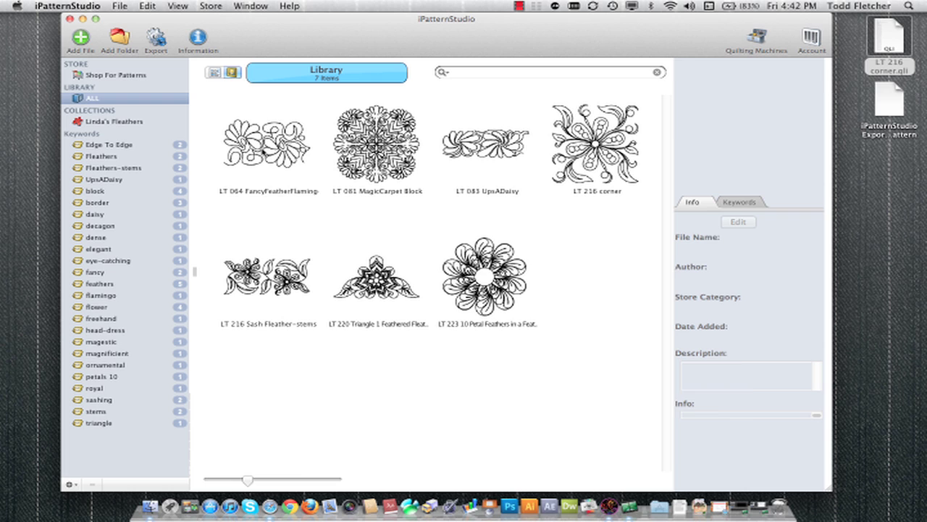
pyautogui.click(263, 152)
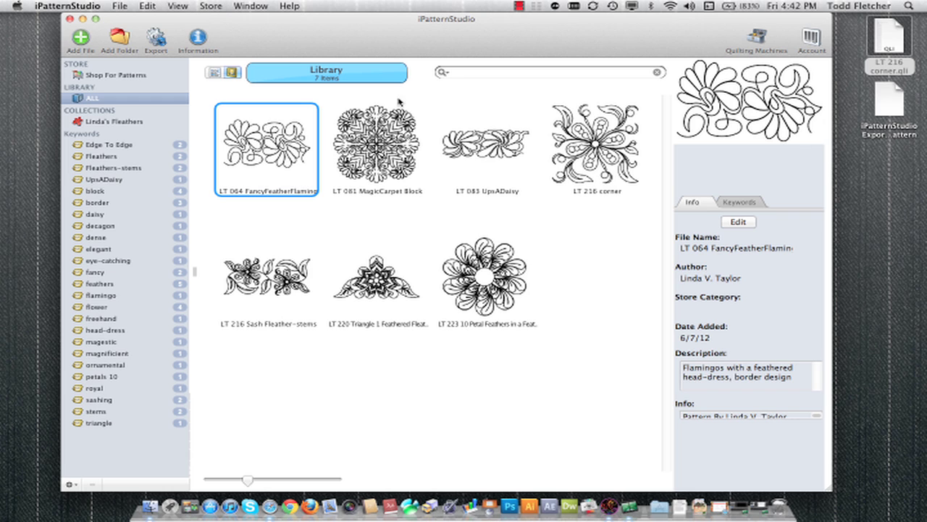
pyautogui.click(118, 7)
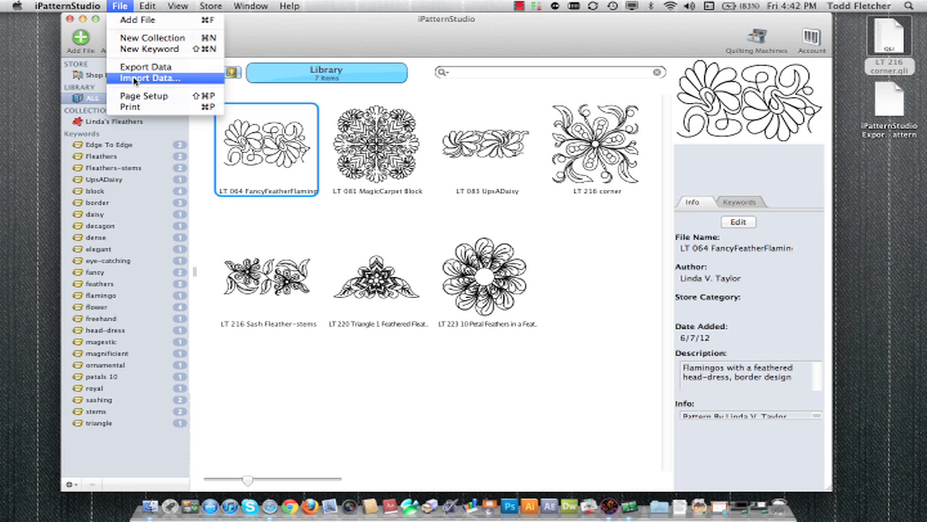
pyautogui.click(297, 48)
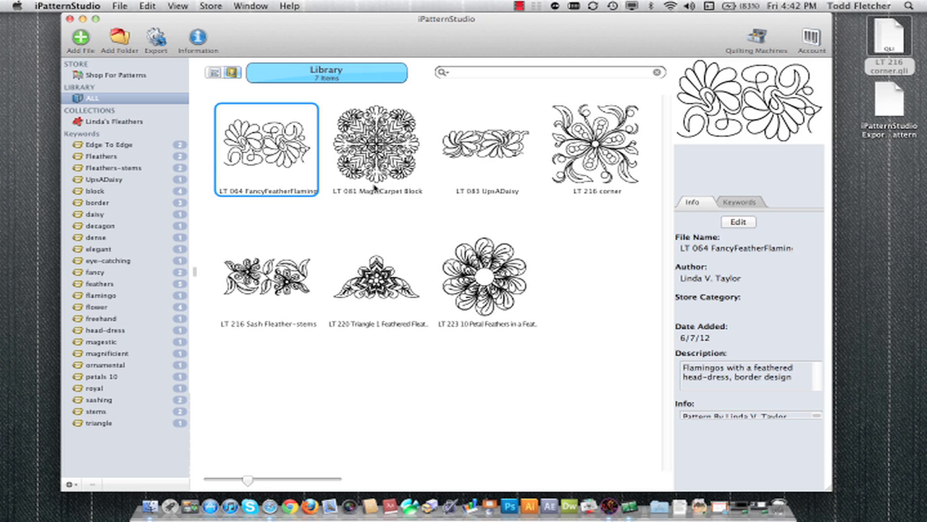
pyautogui.click(376, 211)
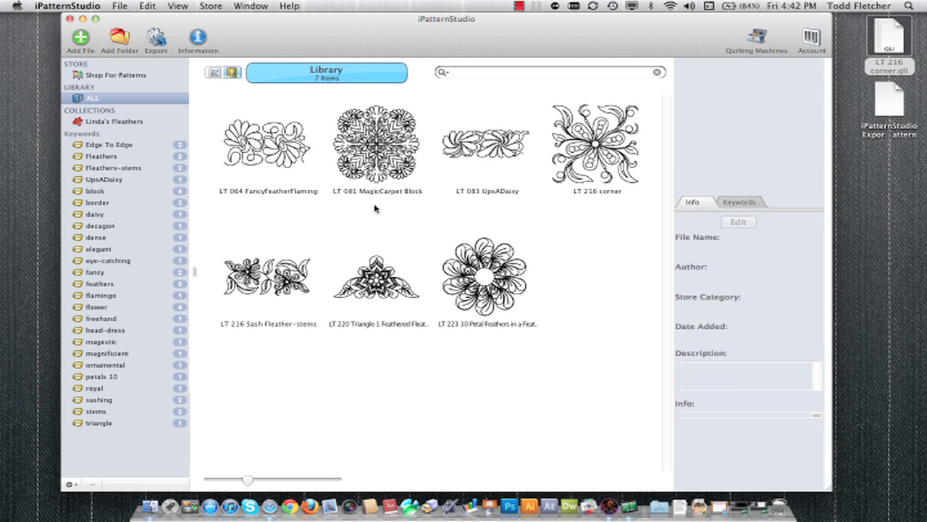
# Nudge the iPatternStudio Export file on the Desktop, then show the pattern library's File menu.
pyautogui.click(886, 114)
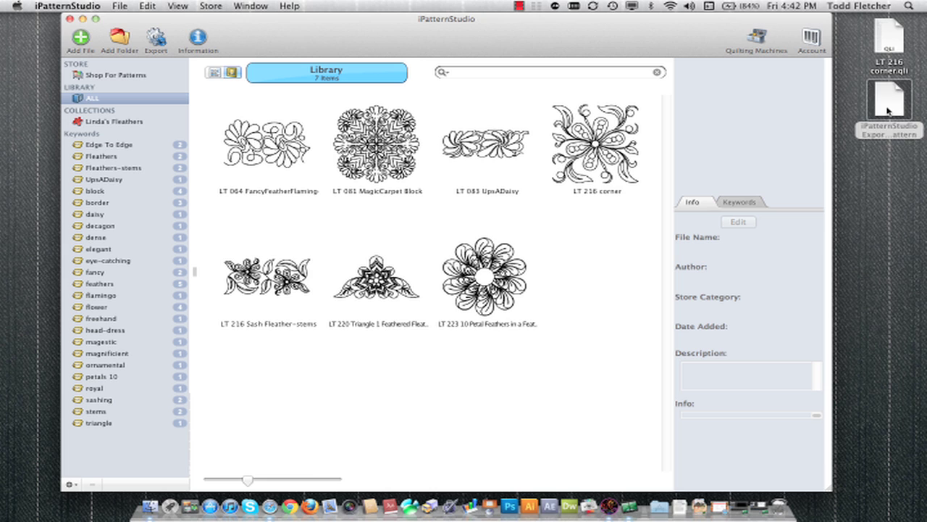
pyautogui.moveTo(887, 113); pyautogui.dragTo(891, 114)
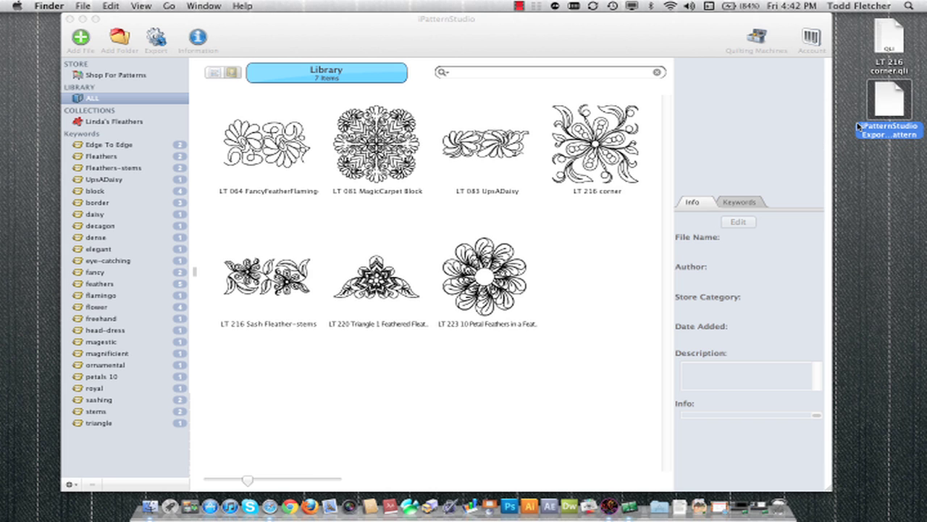
pyautogui.click(859, 100)
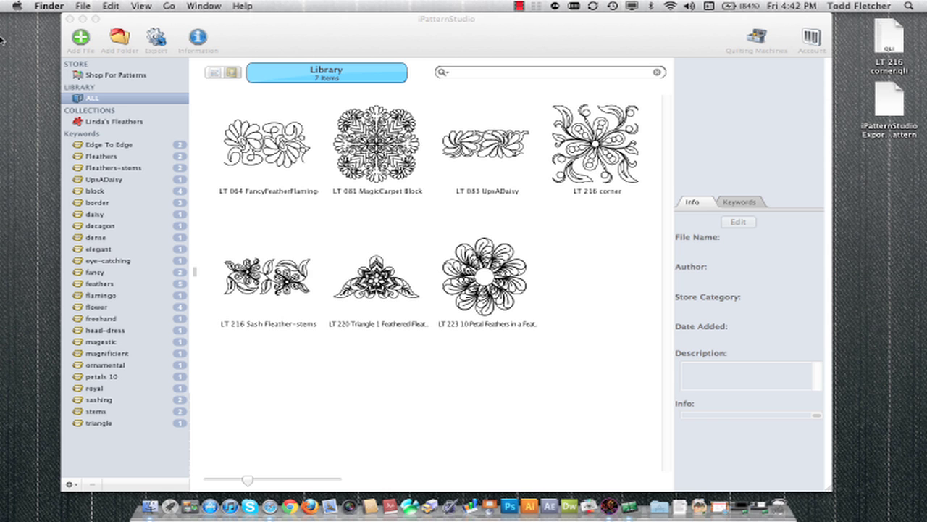
pyautogui.click(83, 17)
pyautogui.click(120, 6)
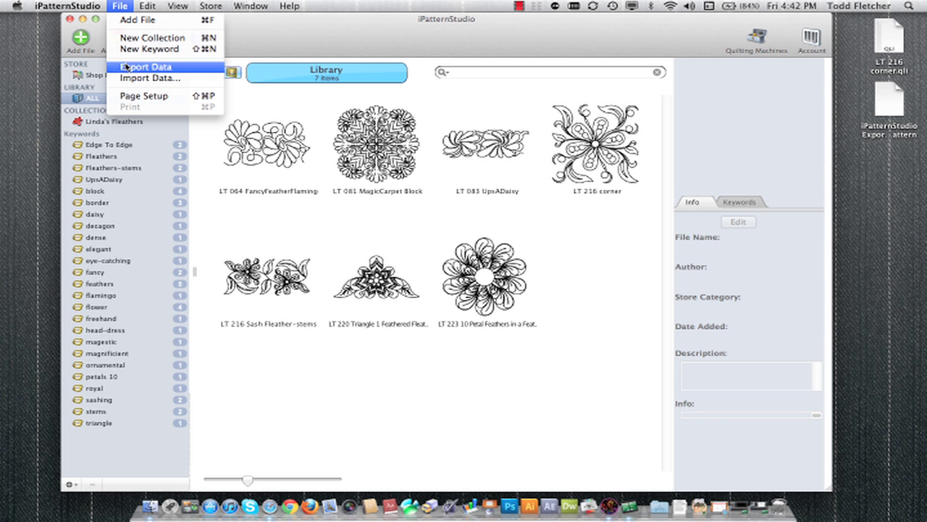